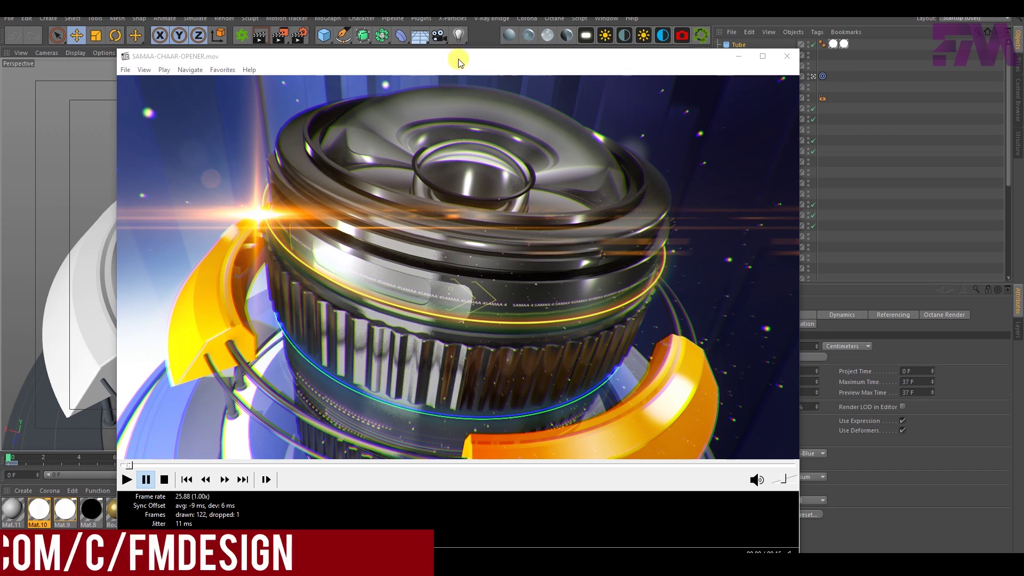
Play part of the SAMAA-CHAAR-OPENER.mov reference render and minimise the player to return to the Cinema 4D scene
left_click_drag(457, 56, 457, 33)
left_click(127, 455)
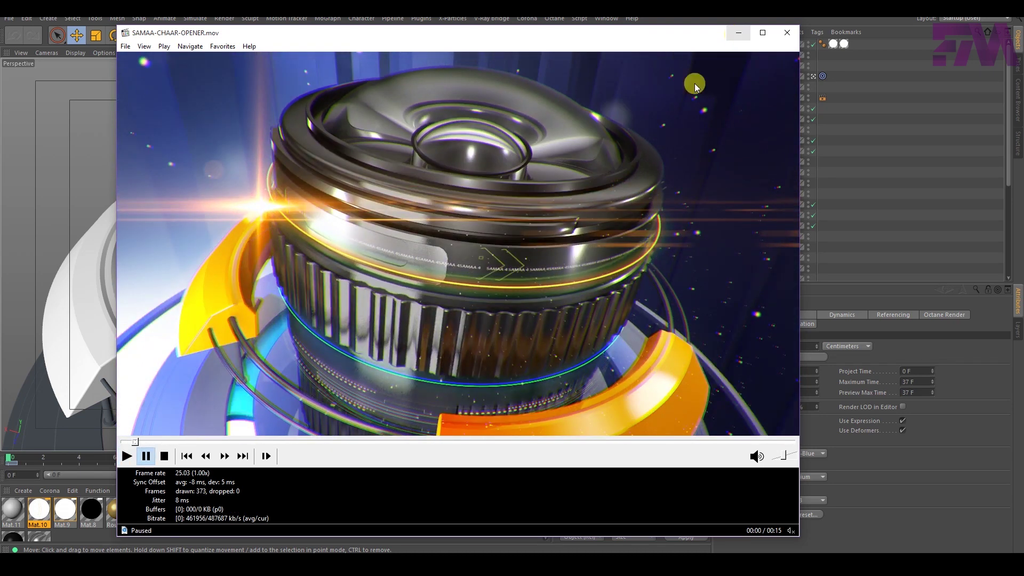
left_click(738, 33)
left_click(868, 170)
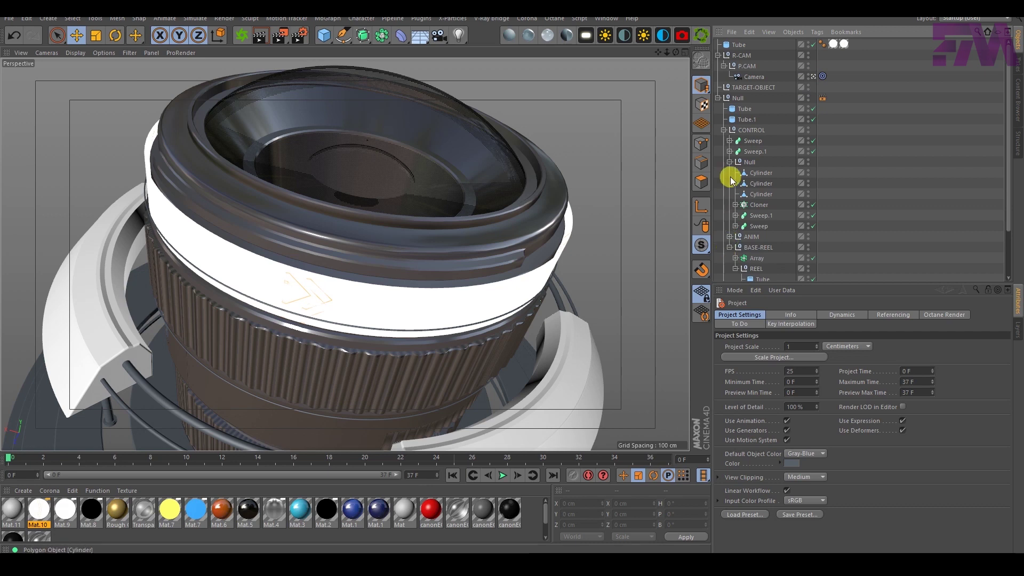
Collapse the CONTROL group, leave the scene camera's view, and play back the lens animation from outside it
left_click(723, 130)
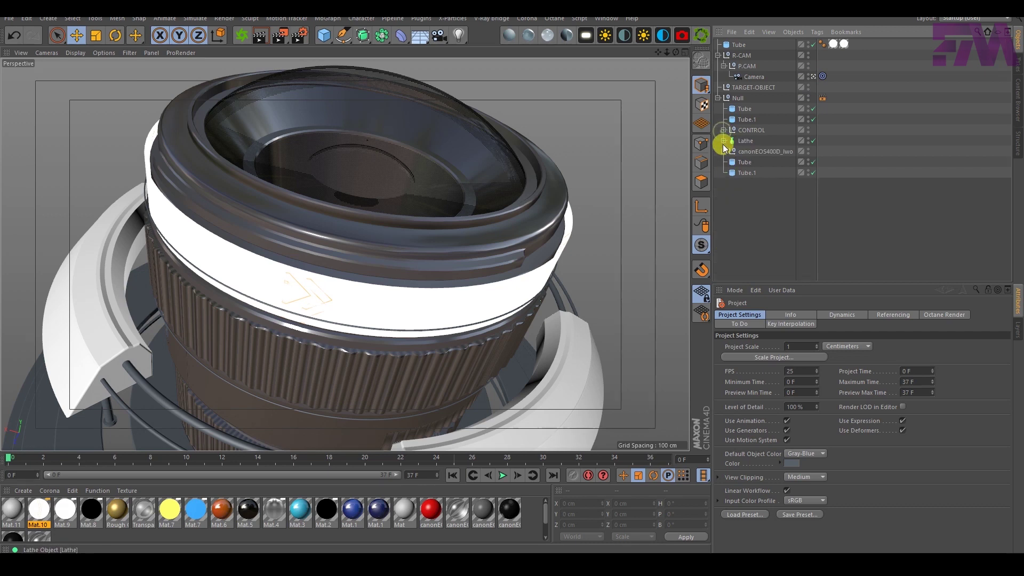
left_click(813, 76)
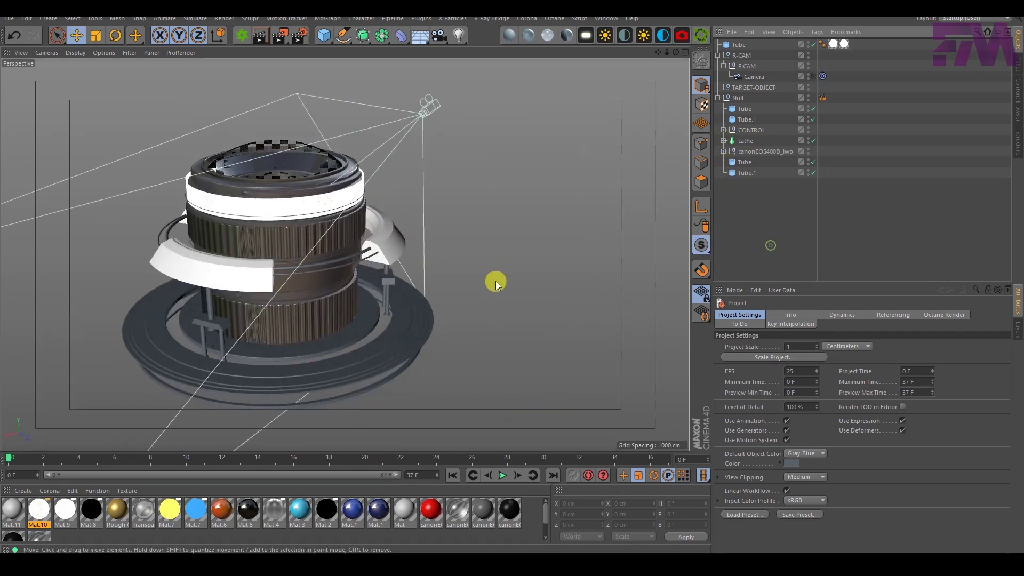
left_click_drag(659, 55, 498, 271)
left_click(502, 475)
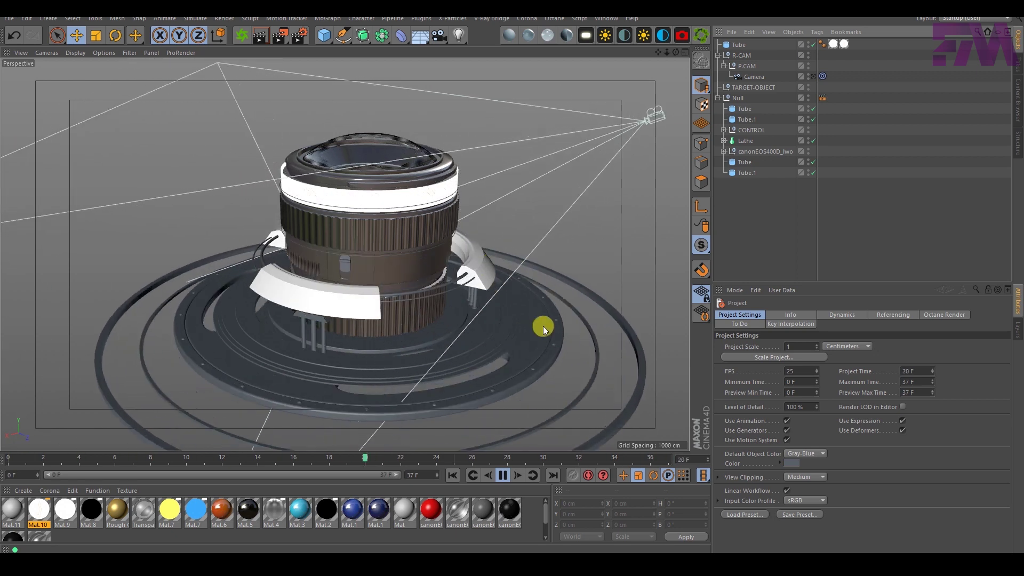
left_click(506, 475)
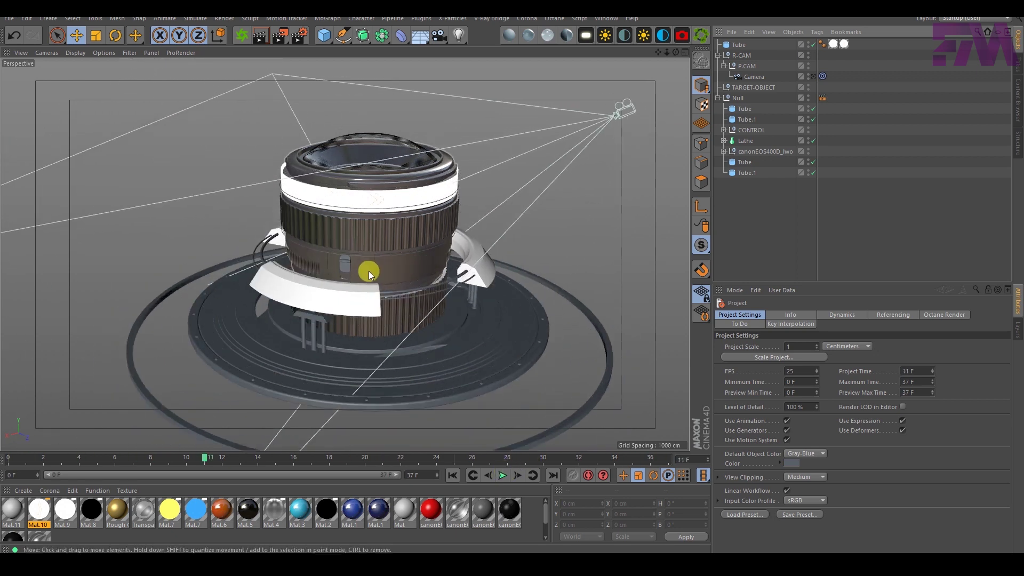
Select the outer ring tube around the lens base and isolate it with Viewport Solo Hierarchy
left_click(383, 232)
left_click(790, 228)
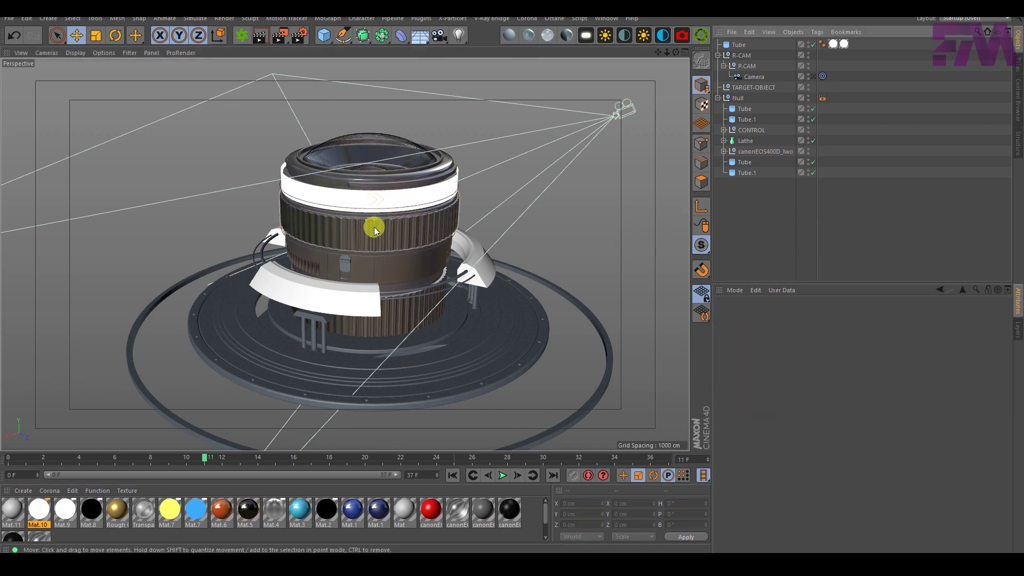
left_click_drag(353, 222, 315, 246, "alt")
right_click_drag(360, 196, 378, 332, "alt")
left_click_drag(378, 333, 343, 198, "alt")
left_click(96, 385)
left_click_drag(213, 328, 590, 292, "alt")
left_click_drag(701, 248, 744, 293)
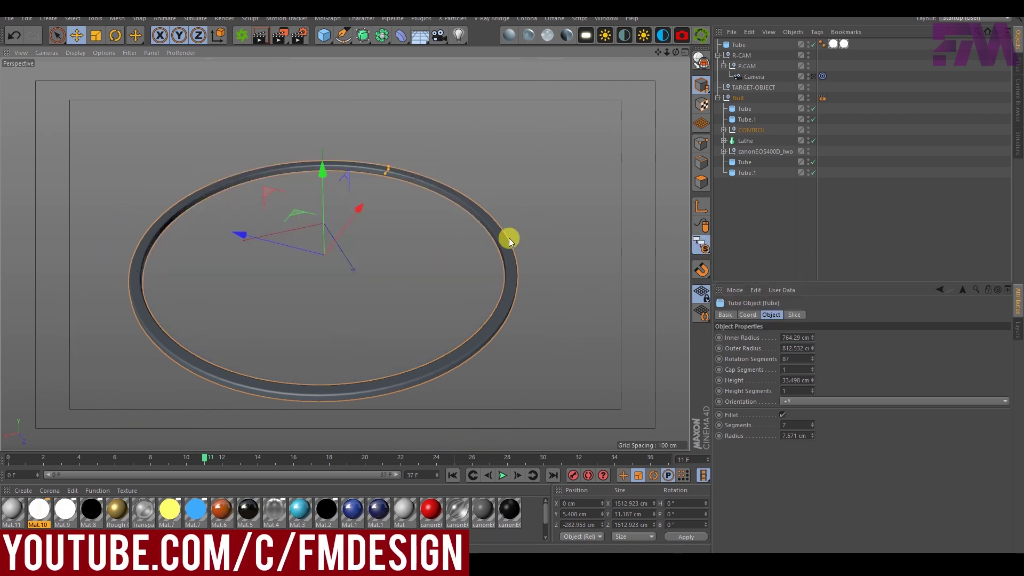
Expand the CONTROL group to locate the isolated tube under BASE-REEL, and collapse the group again
left_click(724, 130)
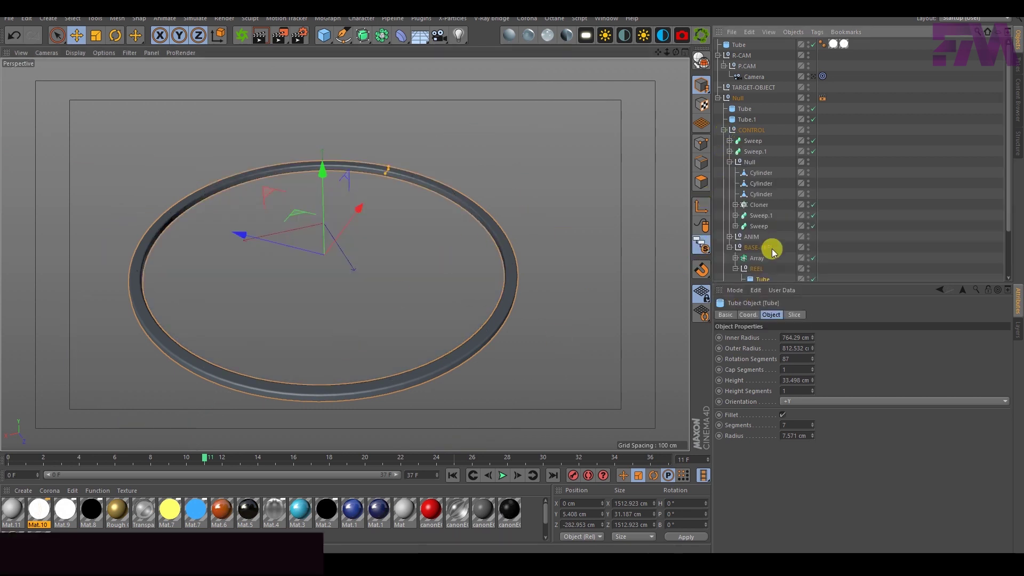
scroll(770, 250, "down", 2)
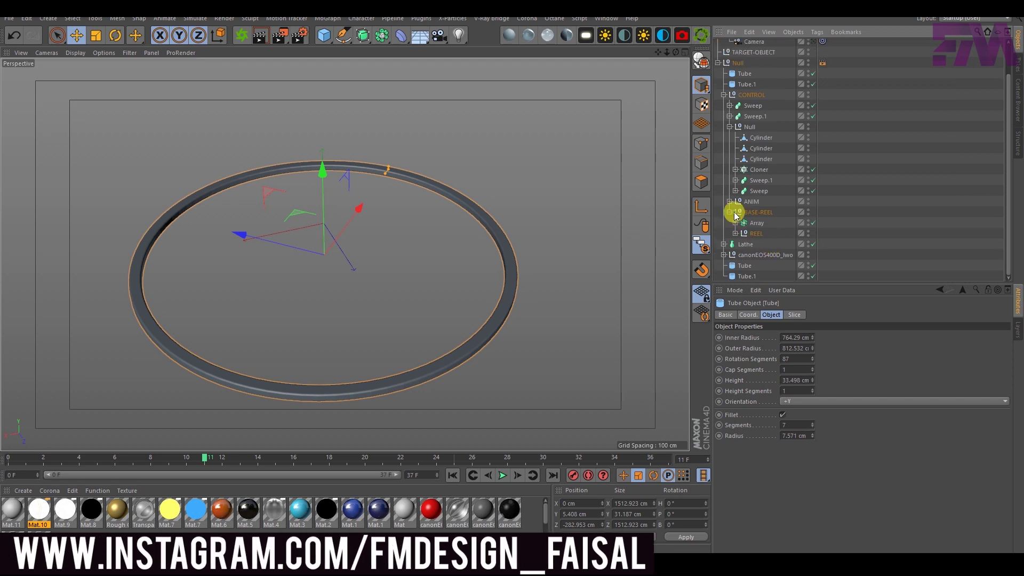
left_click(724, 95)
left_click(753, 206)
Try raising the isolated ring tube to about 111 cm in Y, undo the move, and show the full scene
left_click(473, 208)
left_click_drag(326, 195, 307, 174)
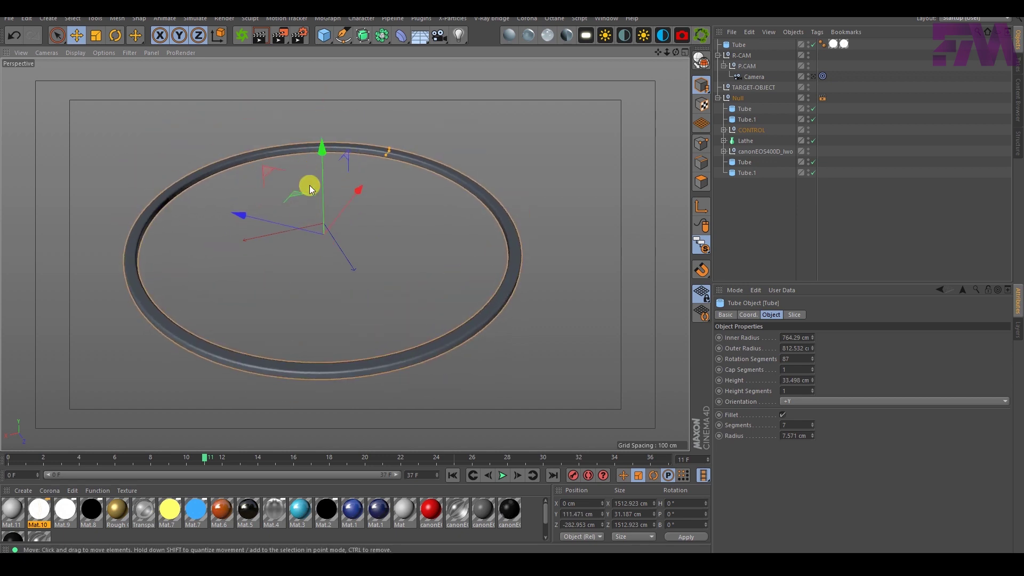
key("ctrl+z")
left_click(773, 226)
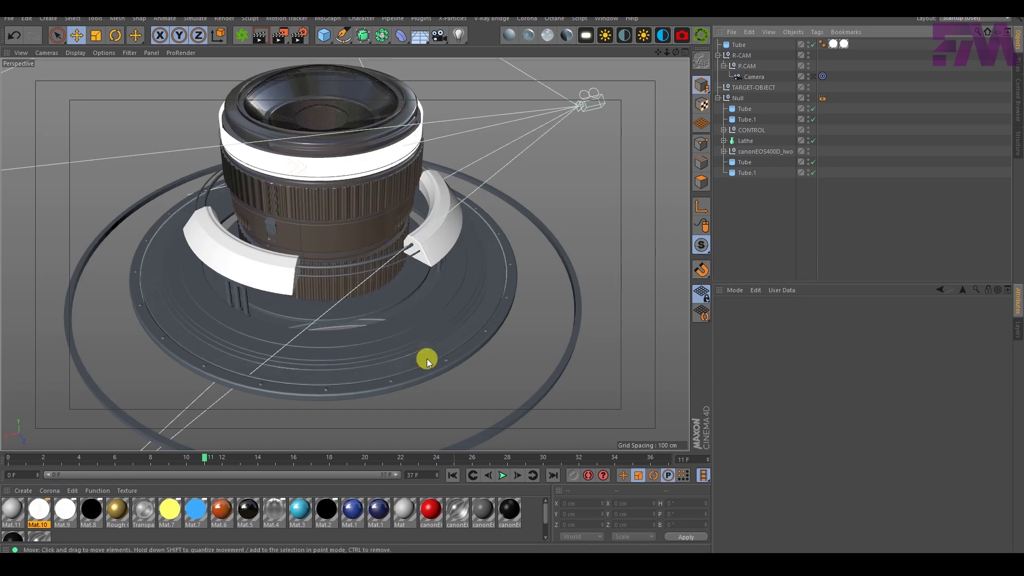
Try raising the Lathe ring to about 372 cm in Y, look at its child spline, and undo the move
left_click(336, 209)
left_click_drag(335, 210, 337, 72)
left_click(724, 142)
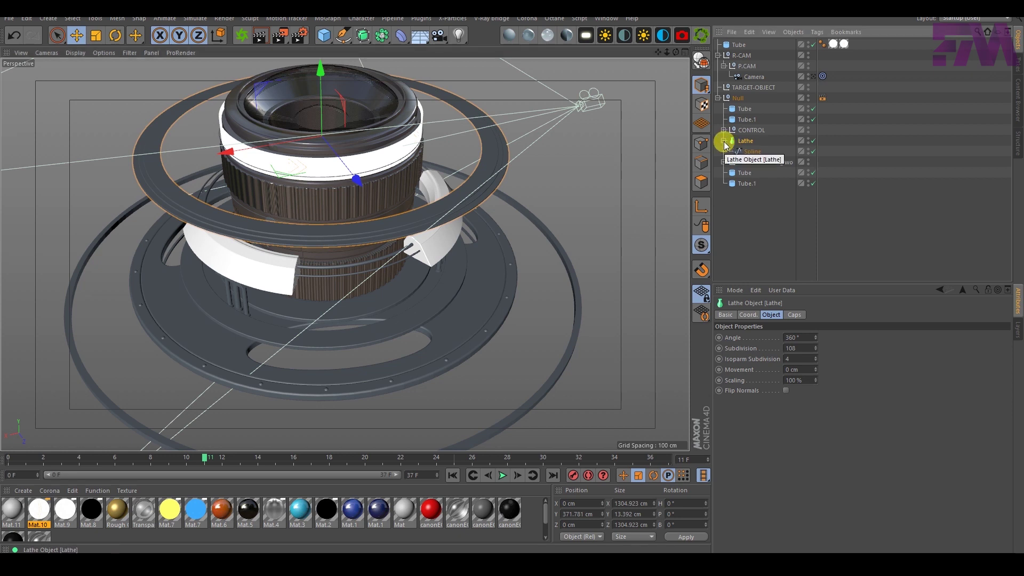
left_click(724, 142)
key("ctrl+z")
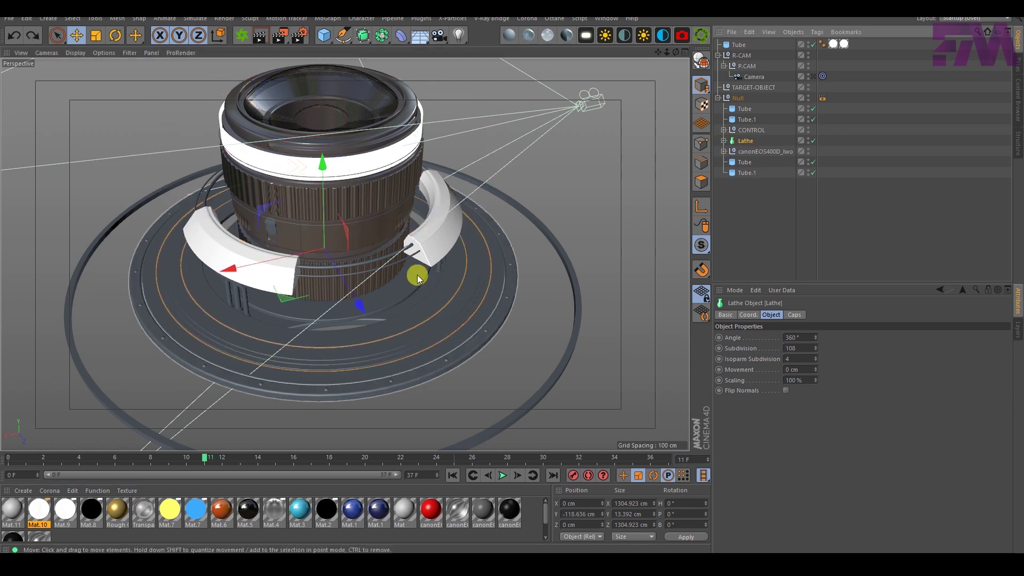
Isolate the Lathe ring with Viewport Solo Hierarchy and switch its generator off and on to look for the profile spline
left_click_drag(702, 251, 737, 293)
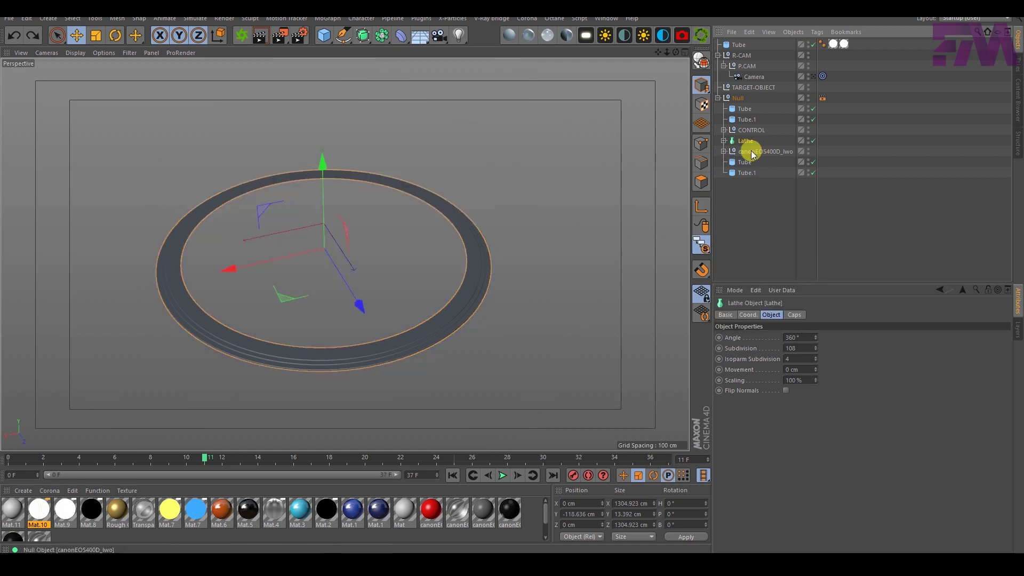
left_click(812, 140)
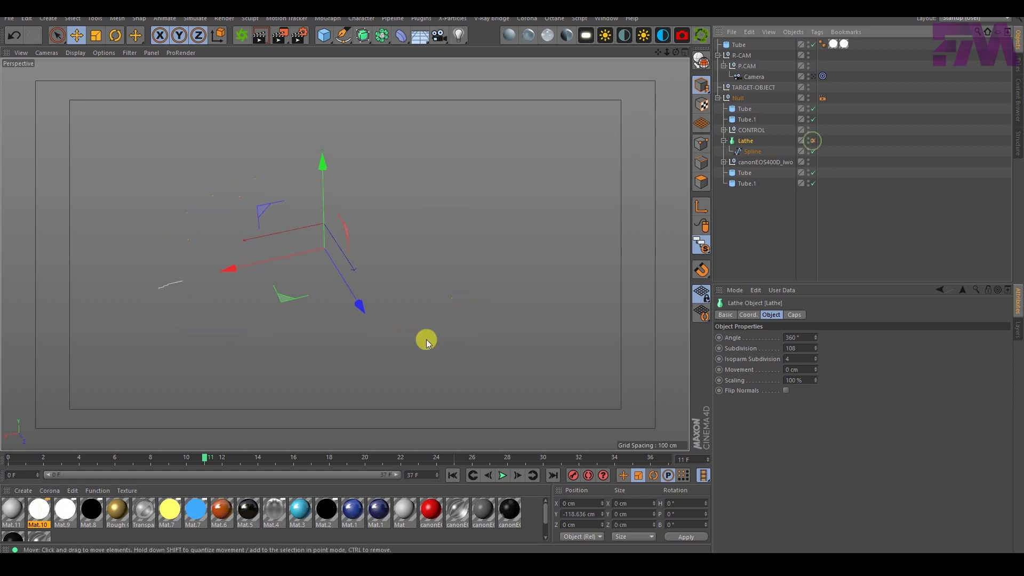
left_click_drag(154, 291, 206, 283, "alt")
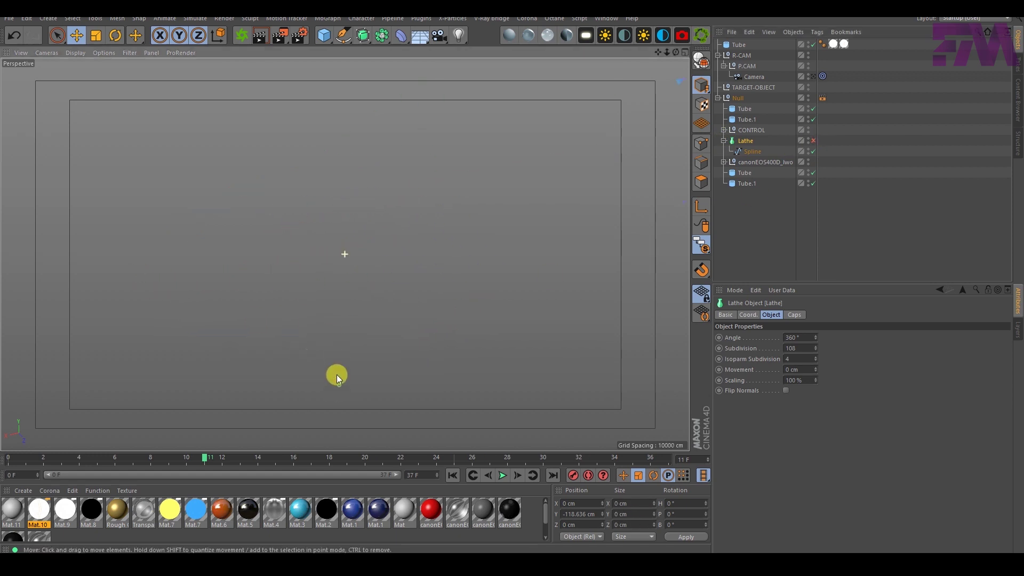
left_click(813, 140)
key("o")
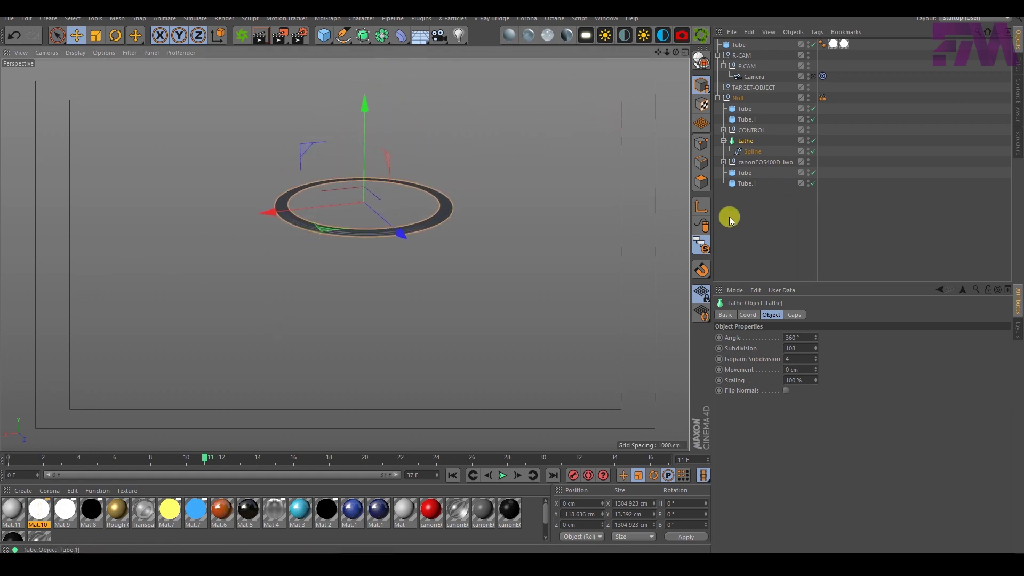
mouse_move(701, 250)
left_mouse_down()
mouse_move(717, 259)
mouse_move(706, 265)
left_mouse_up()
left_click_drag(729, 304, 730, 302)
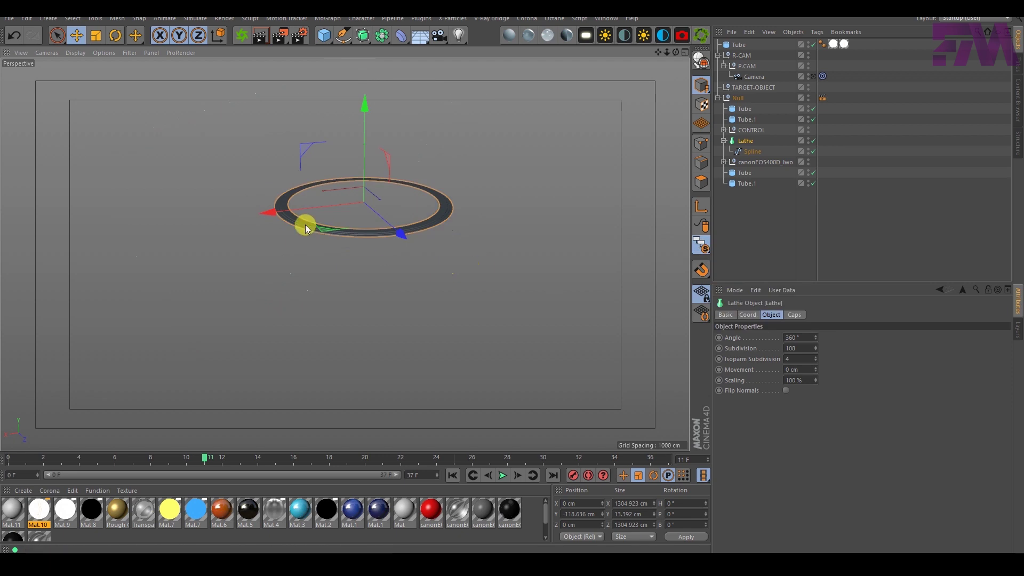
left_click(813, 141)
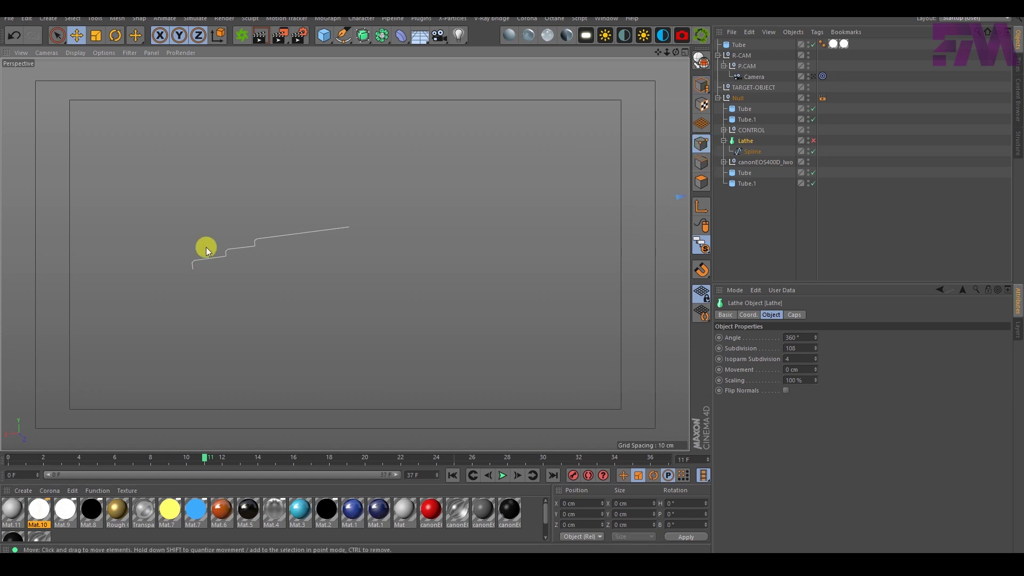
left_click(746, 153)
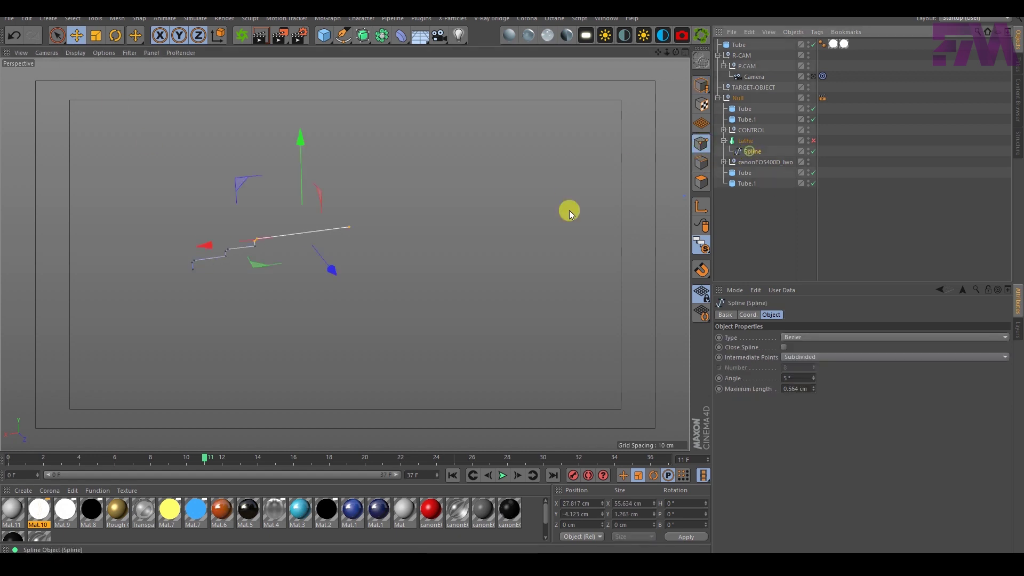
left_click(814, 141)
left_click(814, 140)
left_click(814, 141)
left_click(814, 141)
left_click(815, 141)
left_click(746, 142)
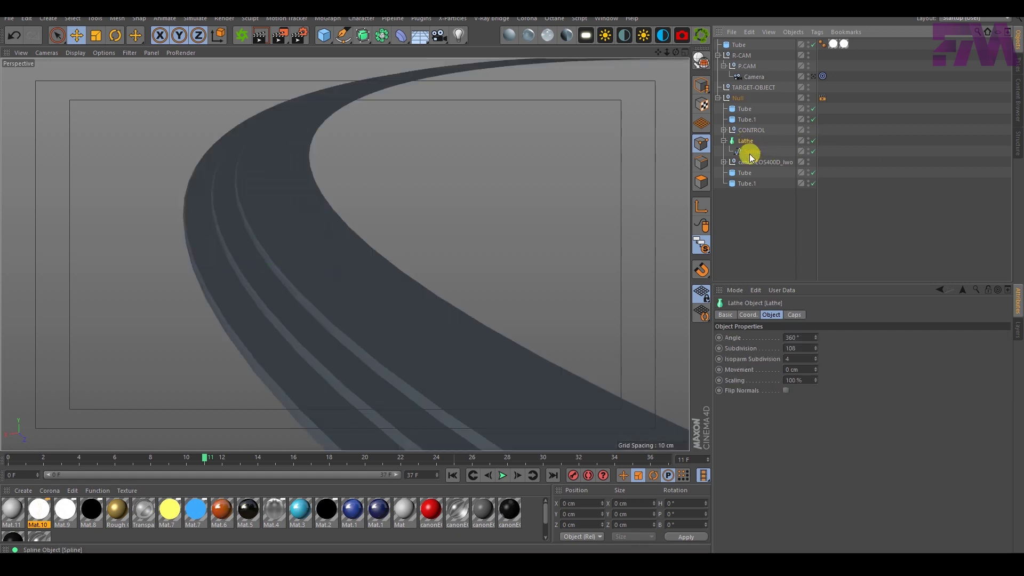
left_click(747, 215)
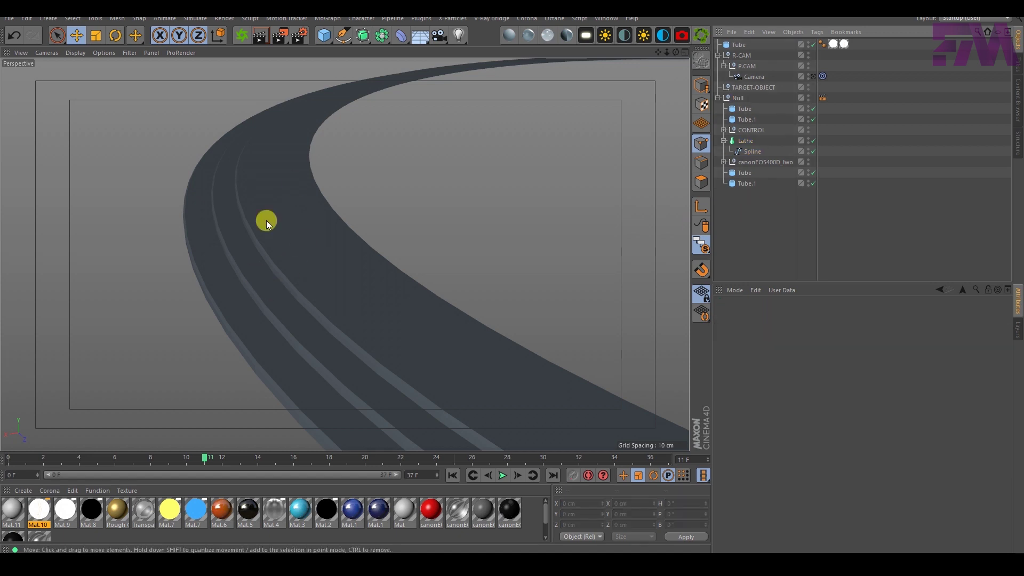
left_click(814, 141)
left_click(814, 141)
Collapse the Lathe in the hierarchy, view the whole ring, and turn solo mode off to show the full scene
right_click_drag(398, 223, 254, 275, "alt")
middle_click_drag(465, 218, 30, 296, "alt")
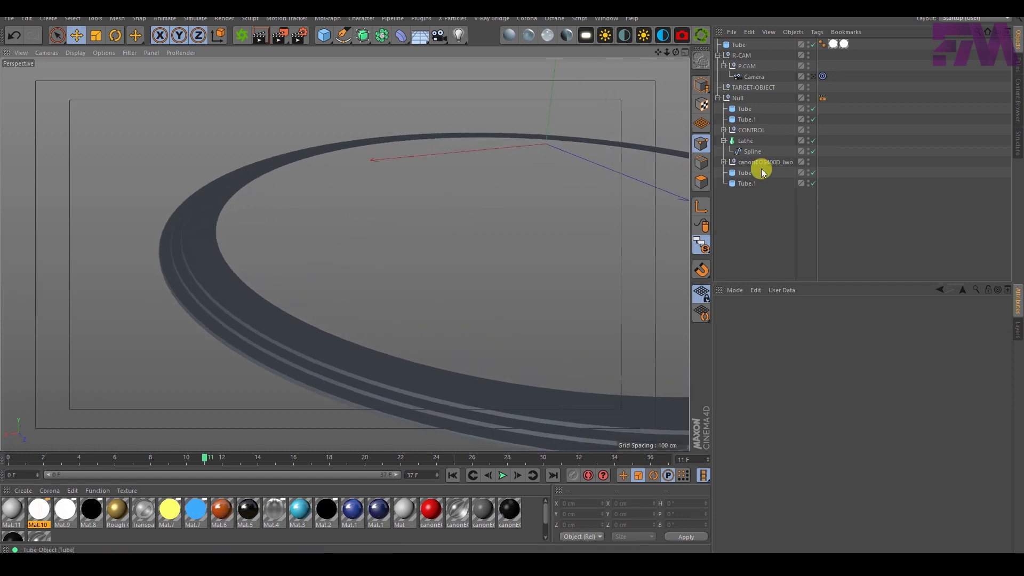
left_click(724, 141)
right_click_drag(423, 168, 238, 229, "alt")
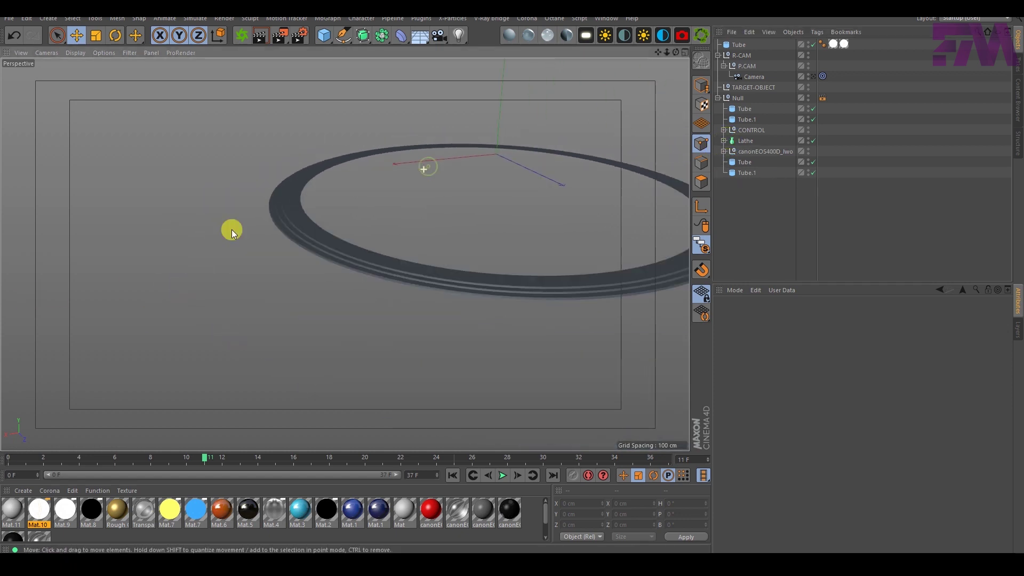
middle_click_drag(345, 254, 235, 283, "alt")
middle_click_drag(510, 196, 190, 300, "alt")
left_click_drag(317, 190, 337, 201, "alt")
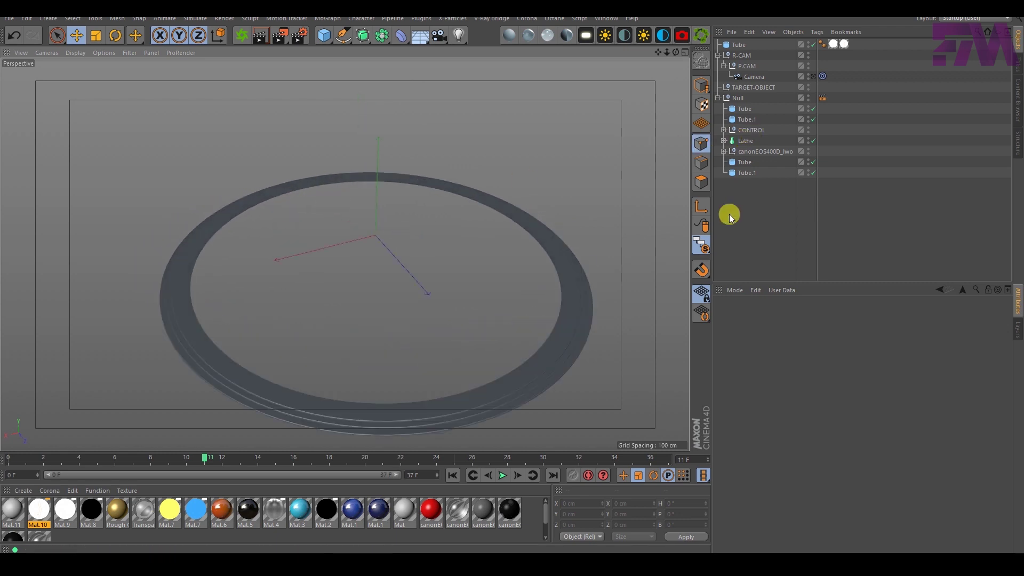
left_click(725, 260)
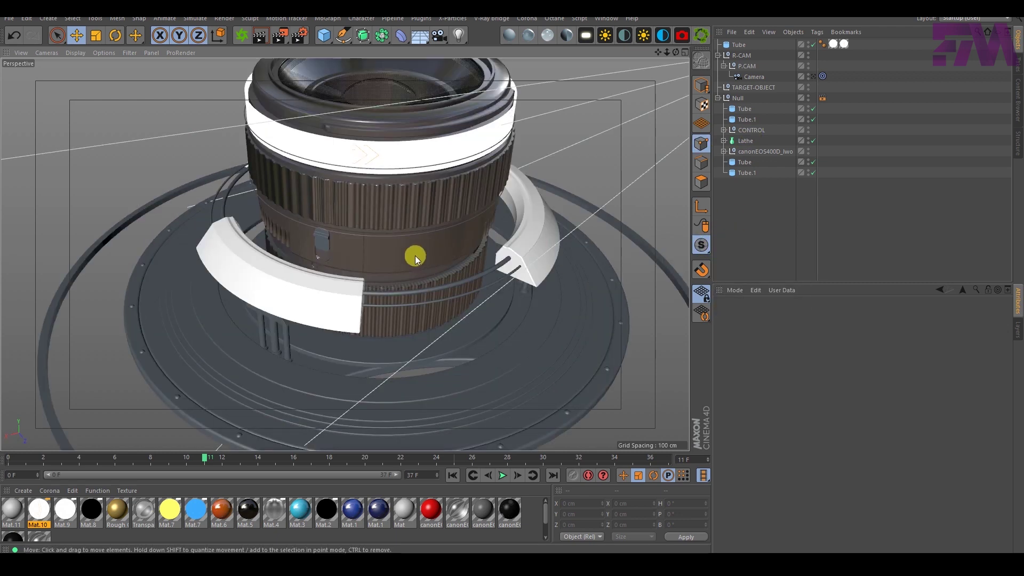
Examine the bracket and support posts beneath the white arc pieces, selecting the bracket cube
left_click_drag(407, 253, 389, 274, "alt")
scroll(339, 240, "up", 3)
left_click_drag(288, 205, 316, 166, "alt")
left_click(292, 238)
scroll(257, 244, "up", 4)
left_click_drag(288, 236, 334, 232, "alt")
left_click(341, 267)
scroll(450, 240, "down", 4)
middle_click_drag(459, 147, 359, 166, "alt")
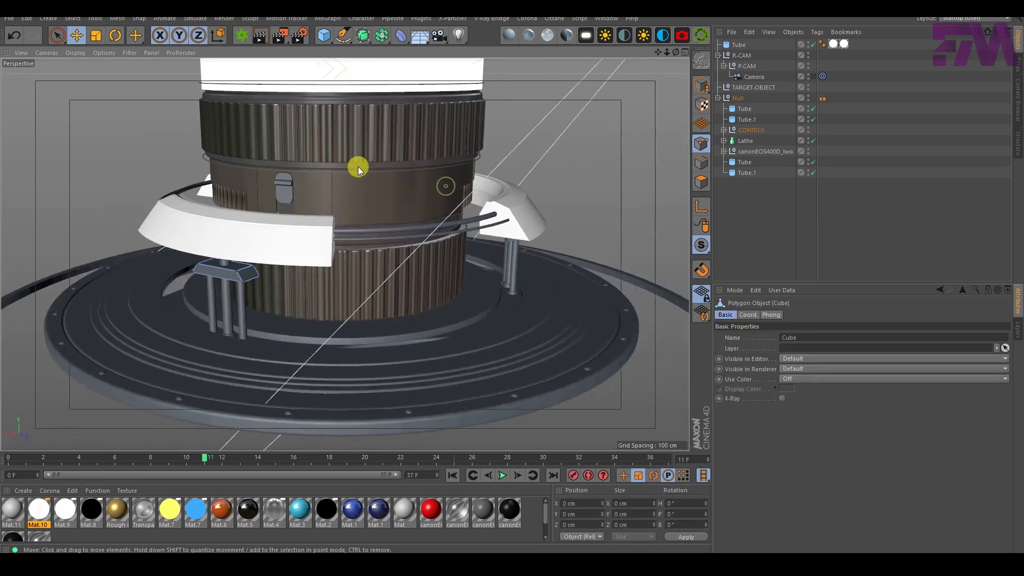
left_click_drag(359, 166, 353, 178, "alt")
middle_click_drag(353, 179, 402, 196, "alt")
scroll(402, 196, "down", 2)
left_click_drag(363, 209, 382, 158, "alt")
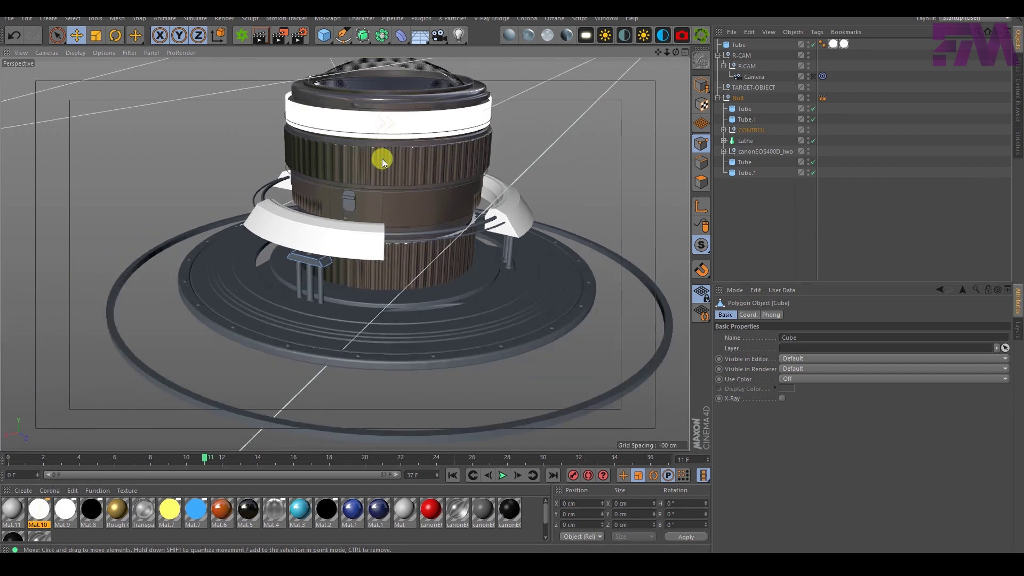
Select the CONTROL null with the Move tool active to see its axis, and clear the selection
left_click(76, 35)
left_click(750, 130)
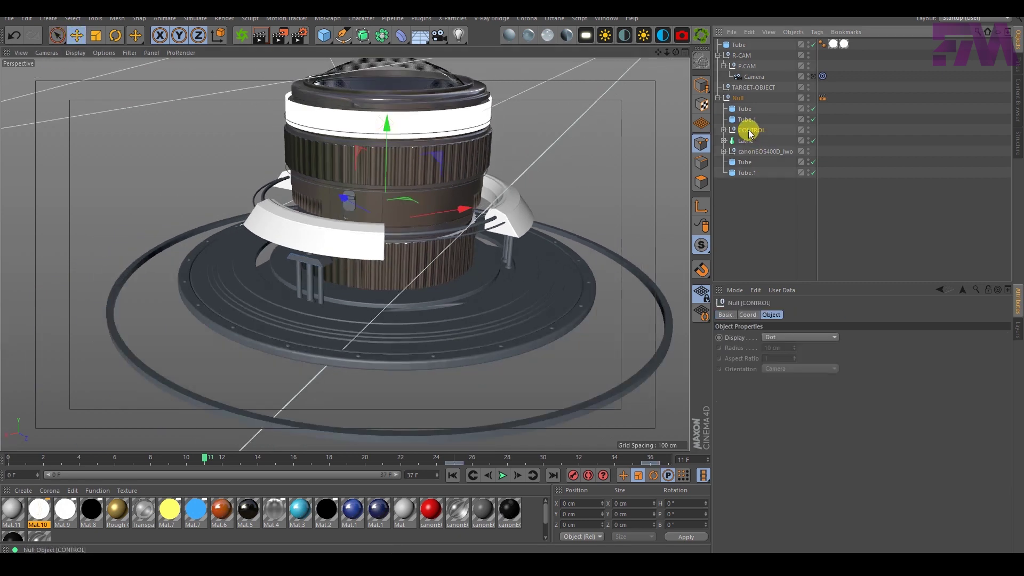
left_click(760, 220)
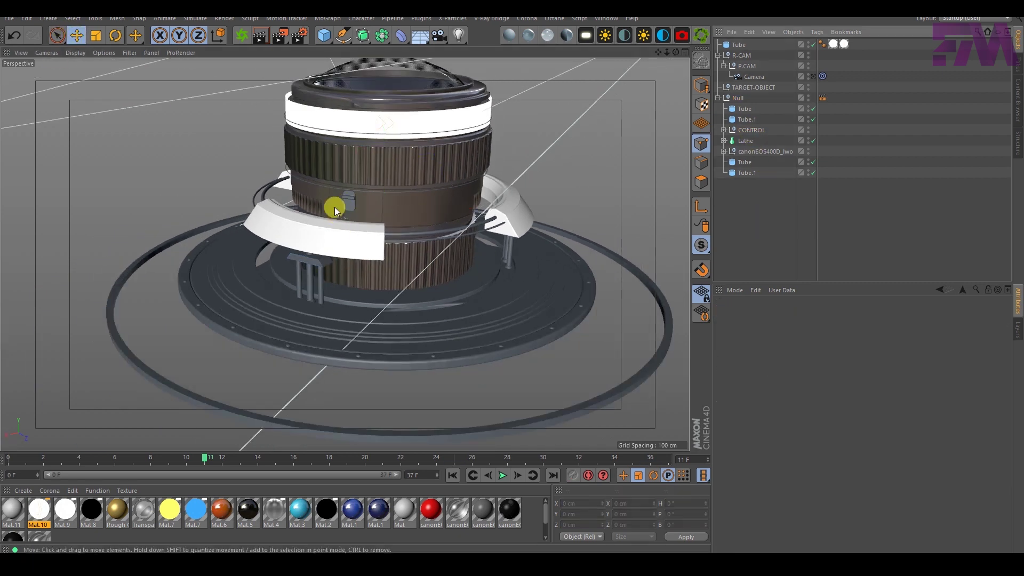
Select the Cloner of the white arc pieces, locate it under CONTROL, and review its coordinate and object properties
left_click(325, 235)
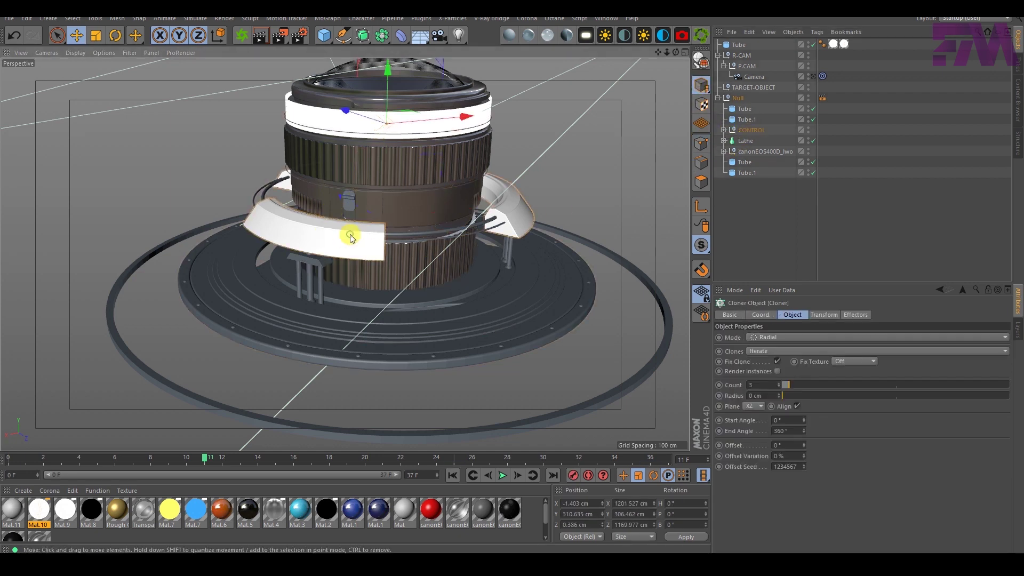
left_click_drag(363, 244, 368, 210, "alt")
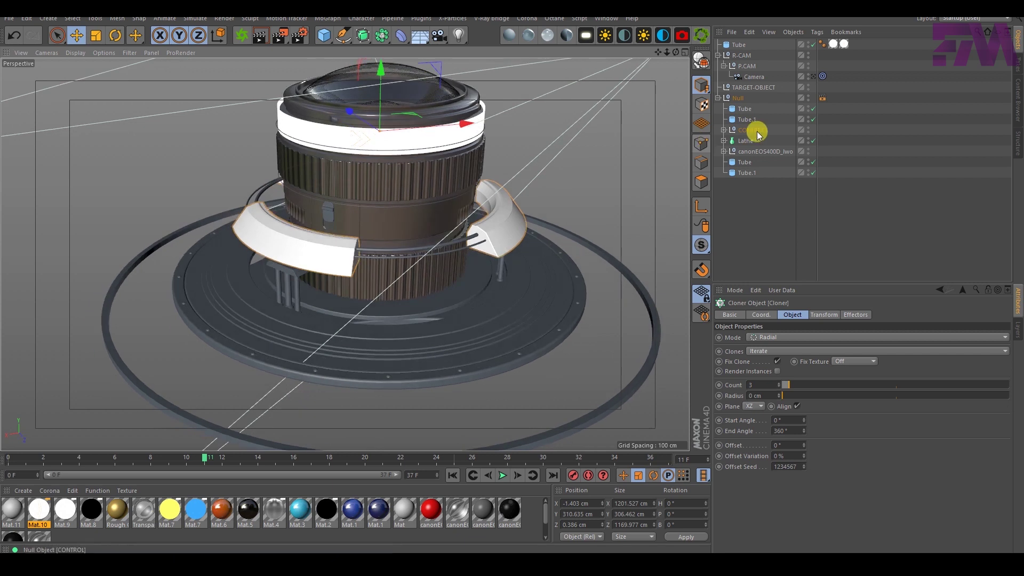
left_click(724, 131)
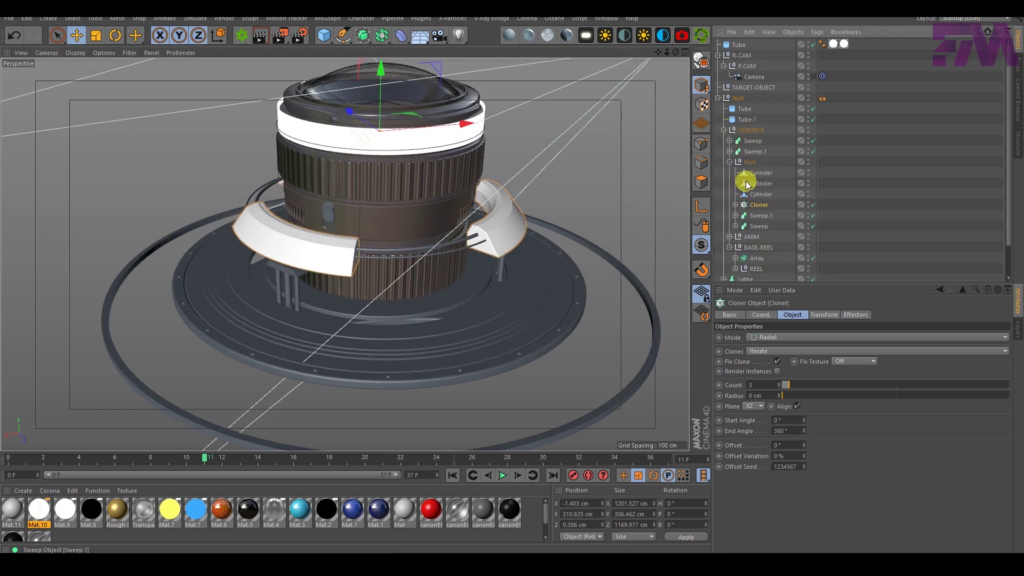
left_click(761, 315)
left_click(790, 316)
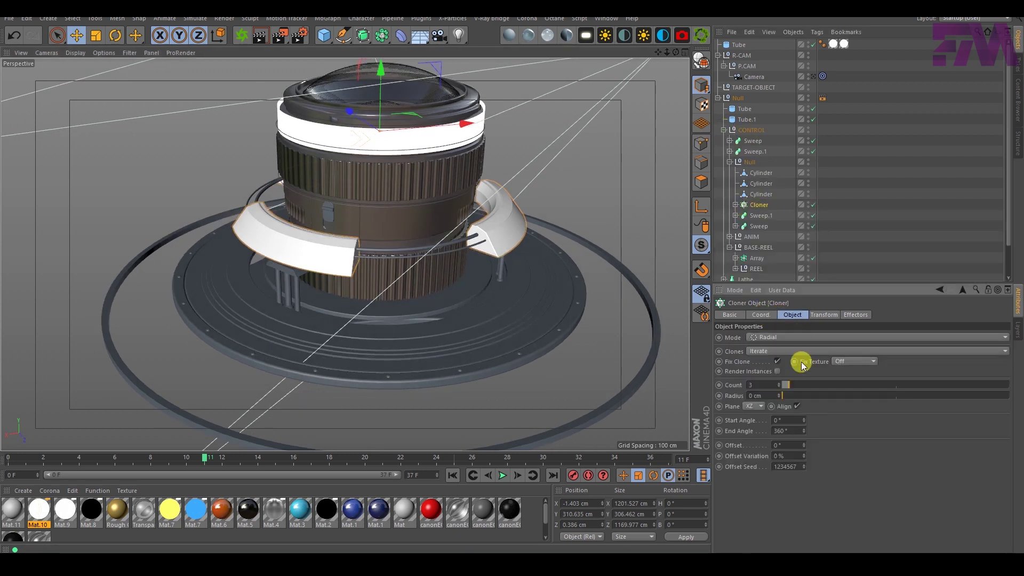
Set the radial Cloner's count to 5 for the white arc pieces around the lens
mouse_move(800, 383)
left_mouse_down()
mouse_move(785, 391)
mouse_move(793, 386)
left_mouse_up()
left_click_drag(423, 156, 341, 290, "alt")
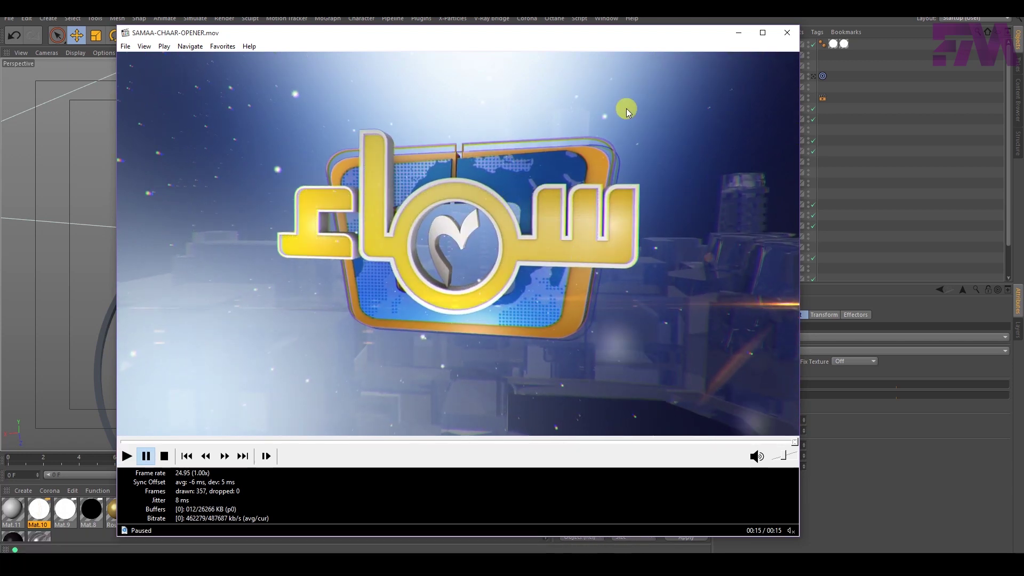
Switch to the media player, play and pause SAMAA-CHAAR-OPENER.mov, and minimize the player window
key("space")
key("space")
left_click(734, 33)
Examine the lens barrel and its white arc pieces from above, and clear the selection
left_click_drag(478, 244, 322, 299, "alt")
middle_click_drag(322, 299, 346, 264, "alt")
right_click_drag(346, 265, 387, 231, "alt")
left_click_drag(387, 231, 243, 371, "alt")
left_click_drag(267, 277, 270, 309, "alt")
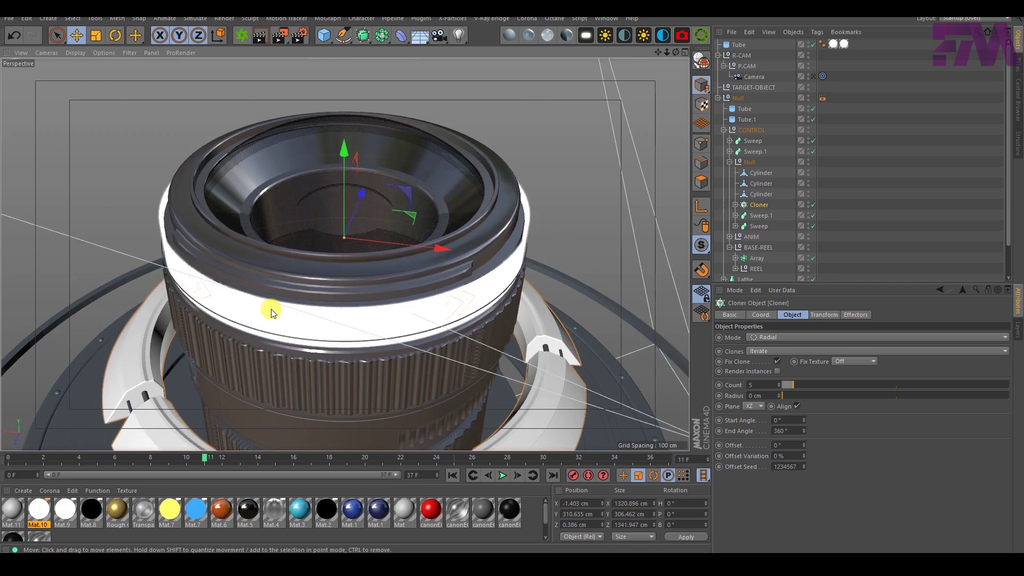
left_click(876, 171)
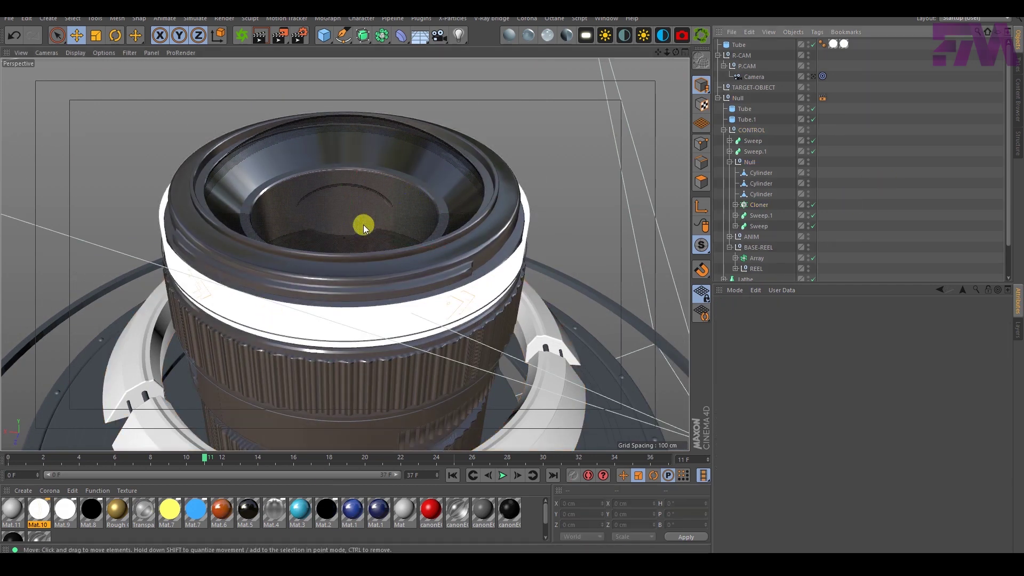
Select the Lathe ring on the base plate, locate it in the hierarchy and disable its generator
right_click_drag(360, 225, 280, 247, "alt")
left_click_drag(280, 247, 296, 275, "alt")
left_click(227, 313)
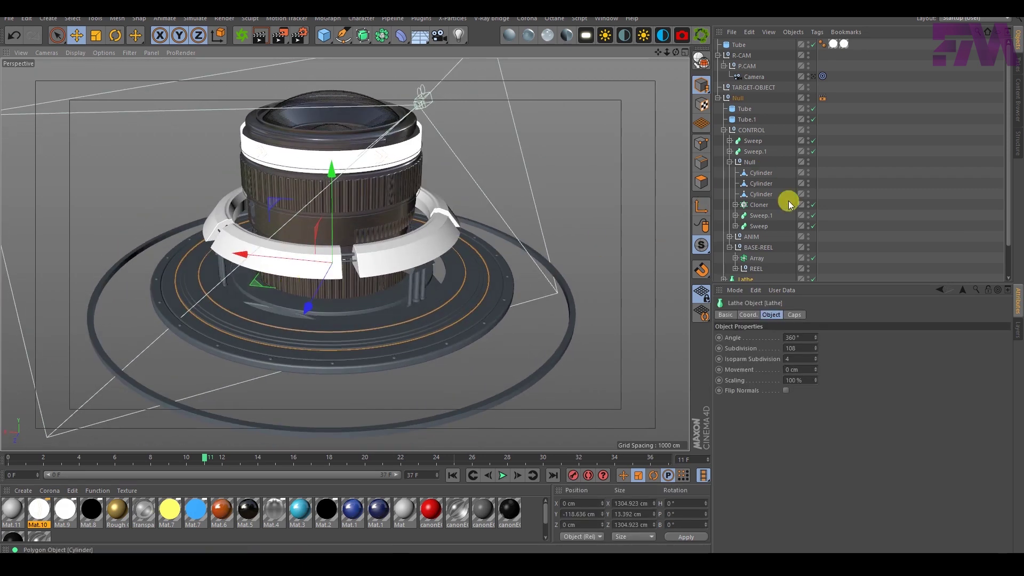
scroll(789, 229, "down", 3)
left_click(814, 244)
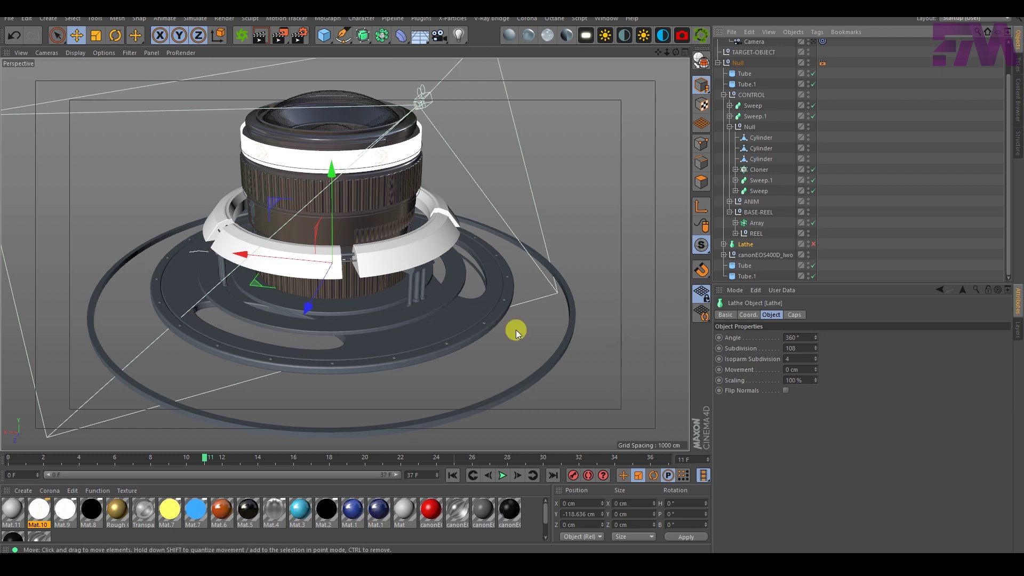
Select the base plate's Extrude, expand REEL to find it, and toggle the Extrude off and on to see its spline
left_click(455, 323)
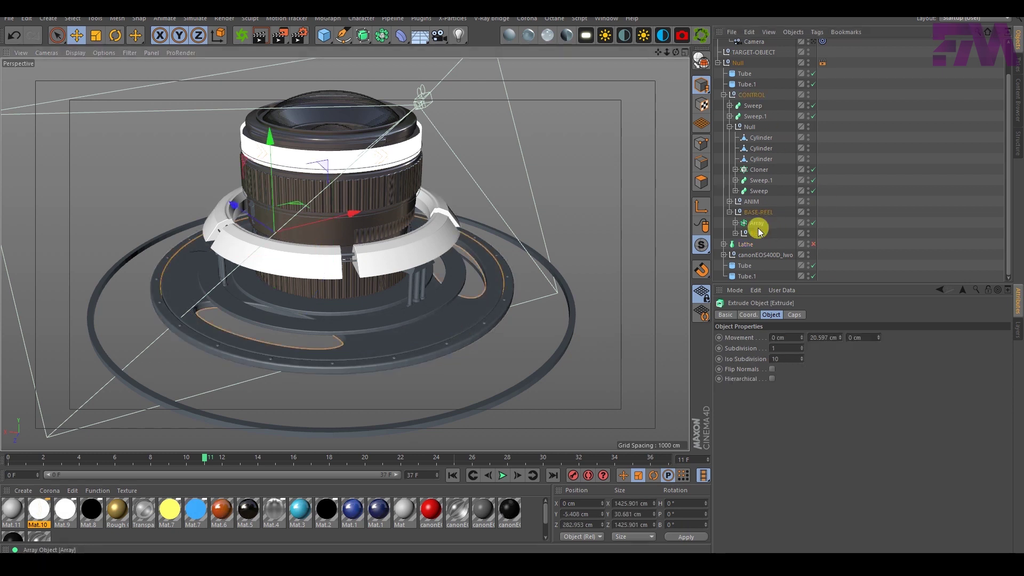
left_click(735, 233)
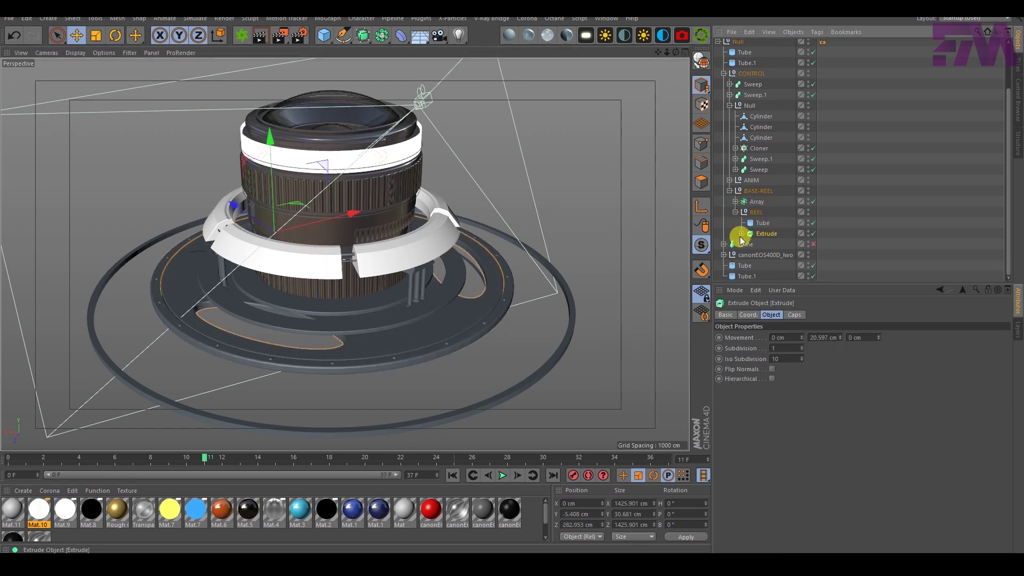
left_click(813, 235)
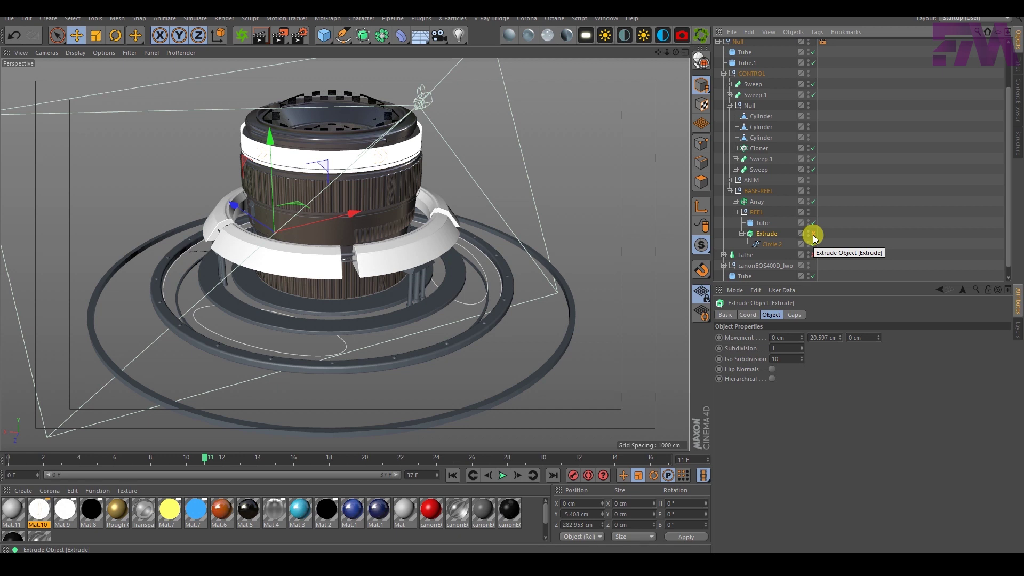
left_click(813, 234)
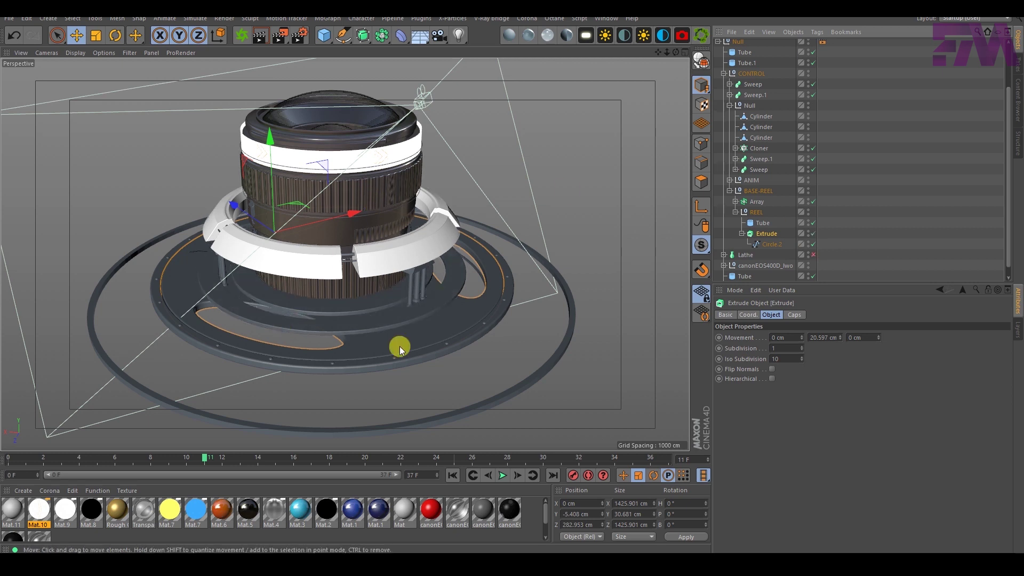
Select the REEL null and raise it along the Y axis until the plate sits above the lens
left_click(753, 212)
mouse_move(294, 181)
left_mouse_down()
mouse_move(331, 64)
mouse_move(322, 304)
mouse_move(338, 254)
mouse_move(297, 272)
mouse_move(306, 263)
mouse_move(301, 167)
mouse_move(329, 107)
mouse_move(299, 107)
mouse_move(318, 212)
mouse_move(299, 241)
mouse_move(293, 187)
left_mouse_up()
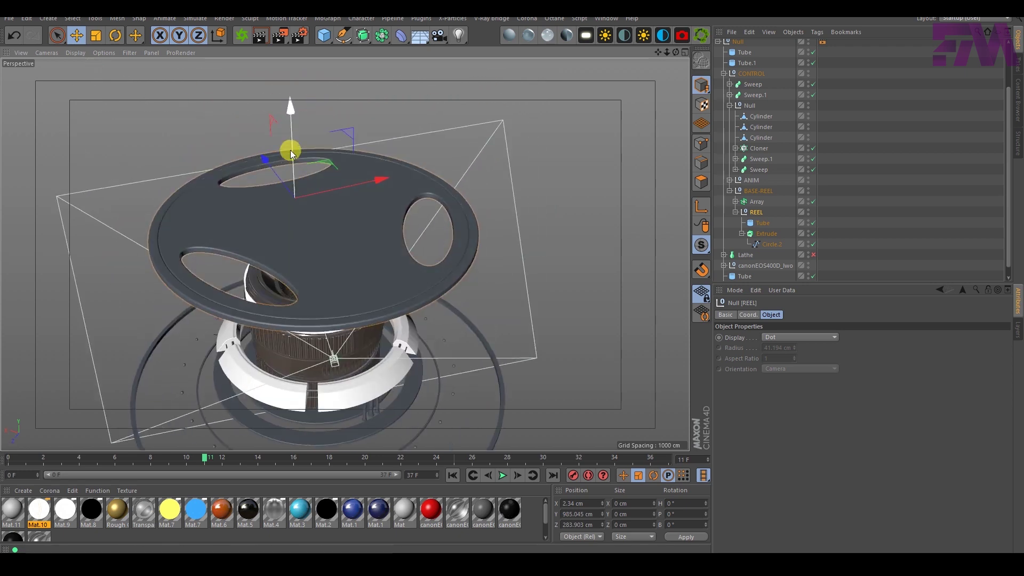
left_click_drag(290, 148, 309, 113)
Raise the Circle.2 spline to about Y 5.159 cm and disable its parent Extrude
left_click(769, 245)
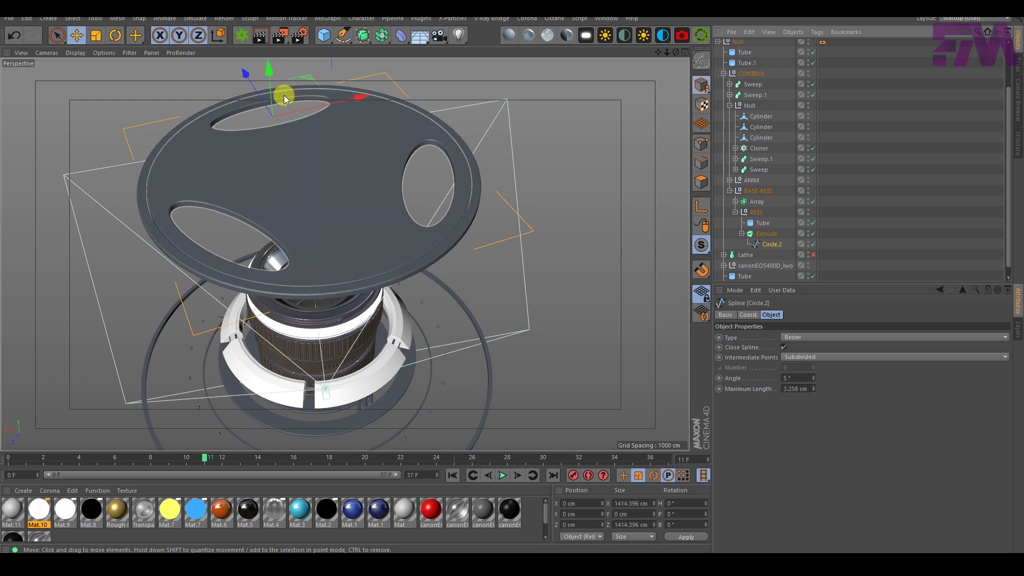
mouse_move(270, 82)
left_mouse_down()
mouse_move(271, 91)
mouse_move(273, 58)
mouse_move(277, 75)
left_mouse_up()
left_click(813, 234)
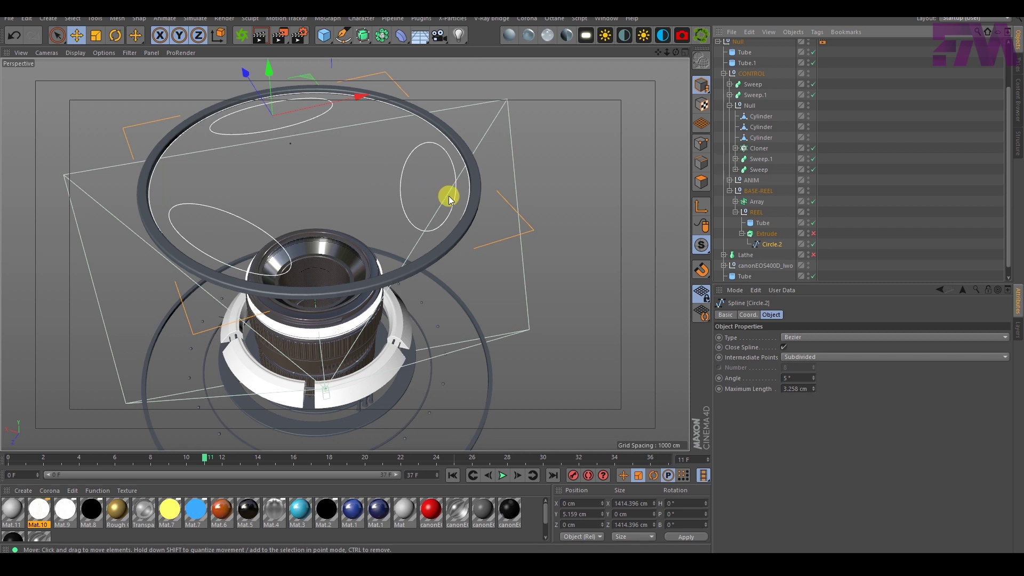
In Points mode, select the points of one oval hole in Circle.2, move them upward and undo that move
left_click(702, 148)
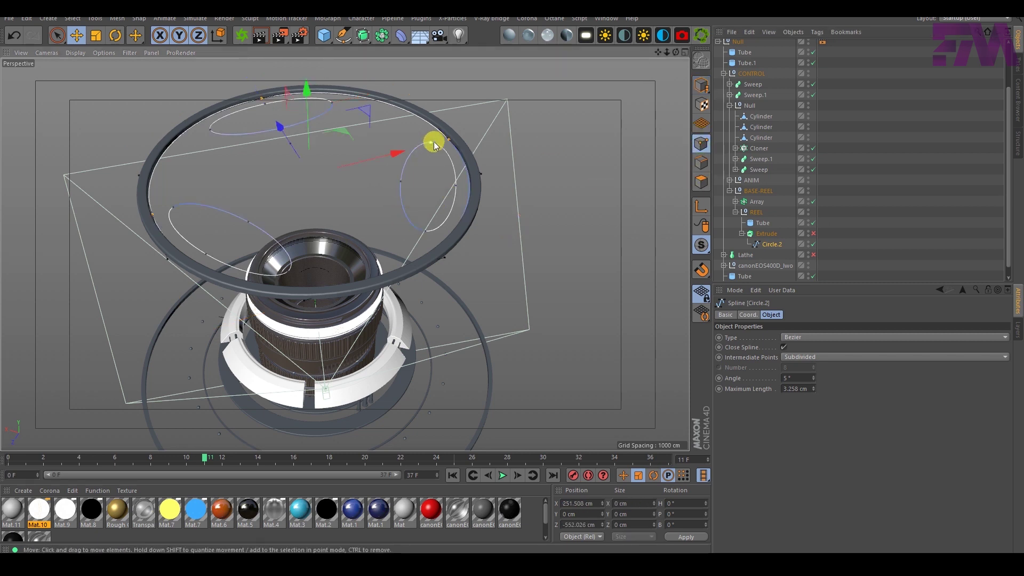
left_click(425, 233, "shift")
left_click(456, 186, "shift")
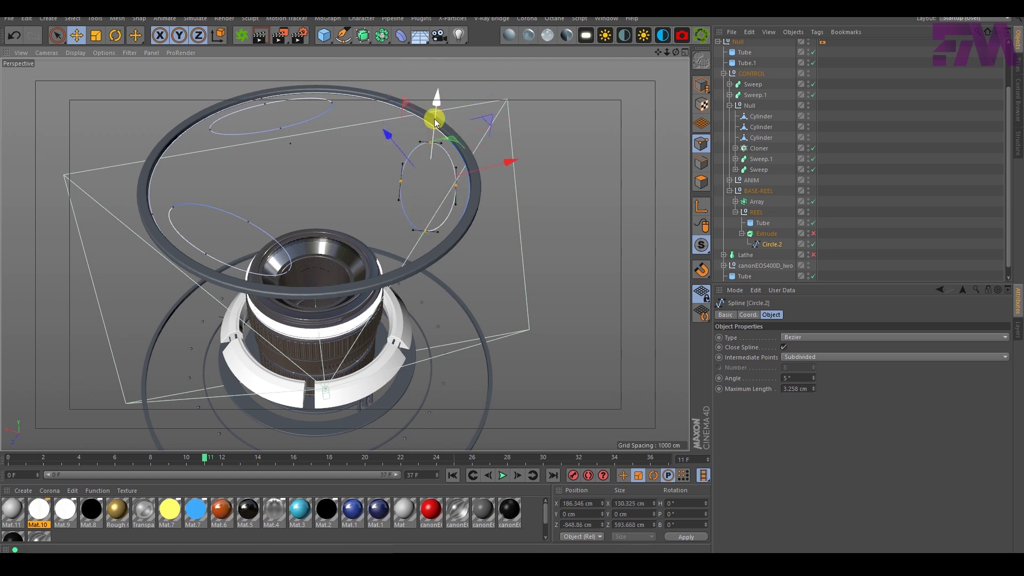
left_click_drag(434, 97, 391, 117)
key("ctrl+z")
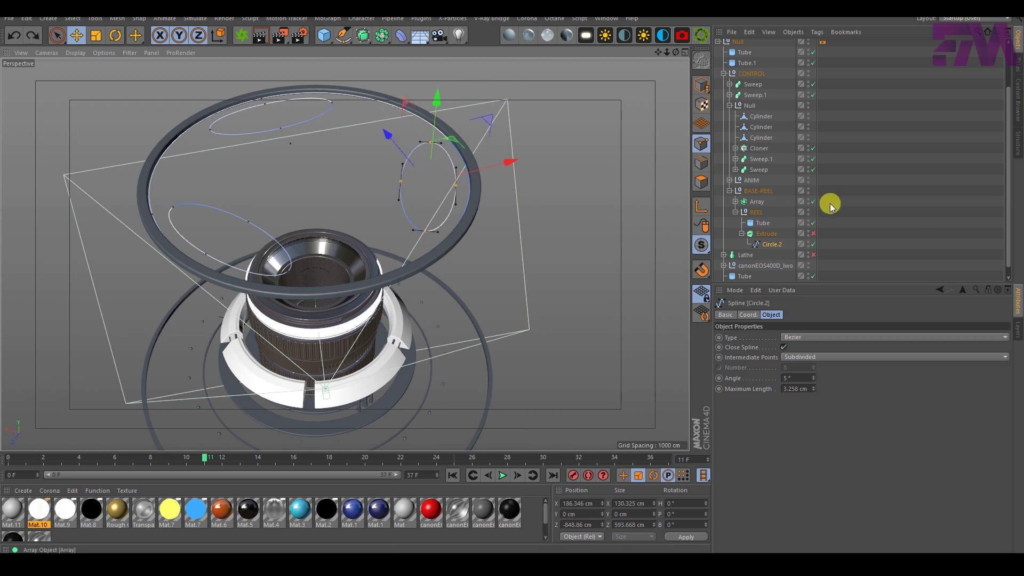
Re-enable the Extrude, clear the selection, and step back and forward through the history to compare plate and spline
left_click(812, 236)
left_click(847, 183)
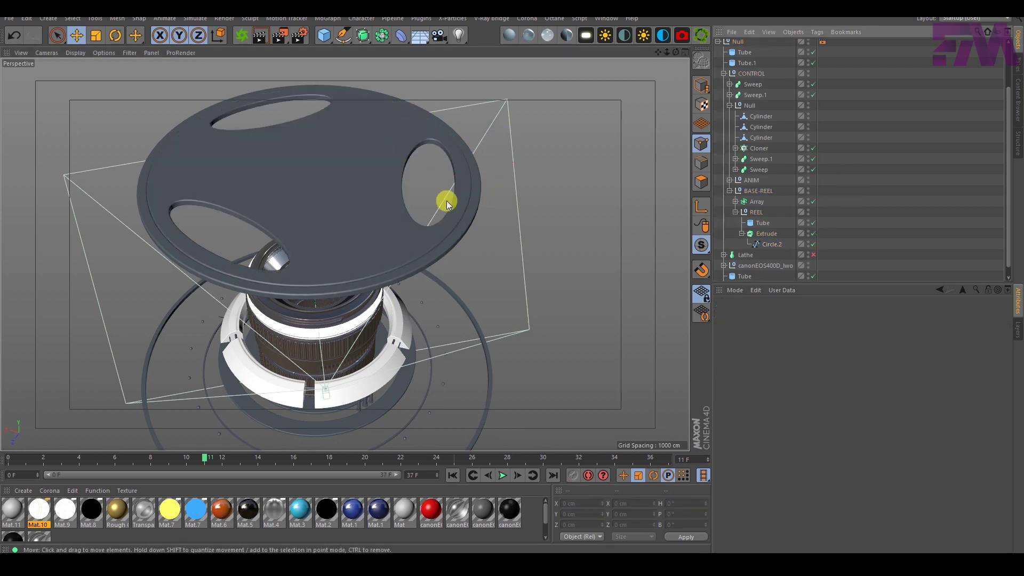
key("ctrl+z")
key("ctrl+z")
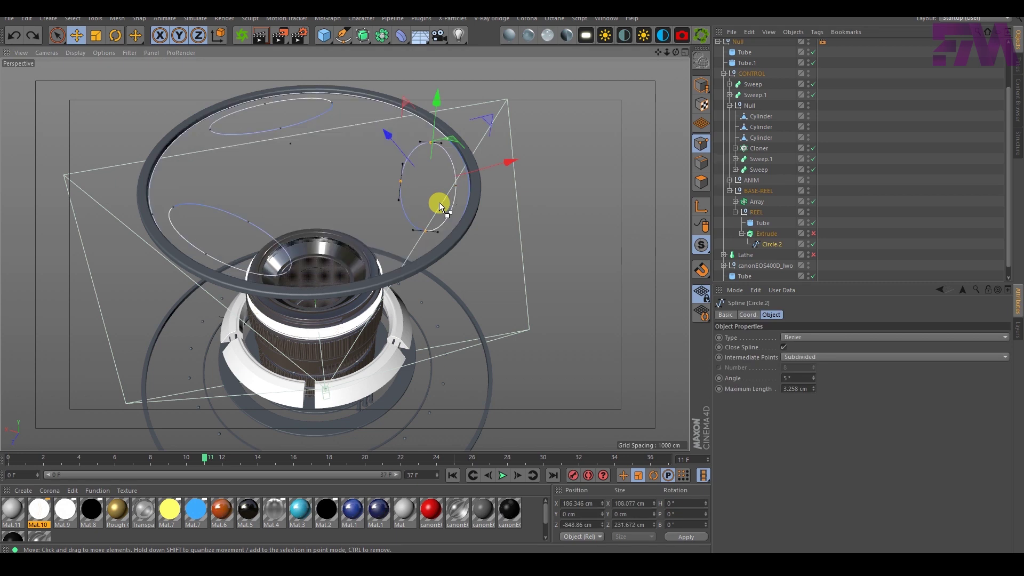
key("ctrl+y")
key("ctrl+y")
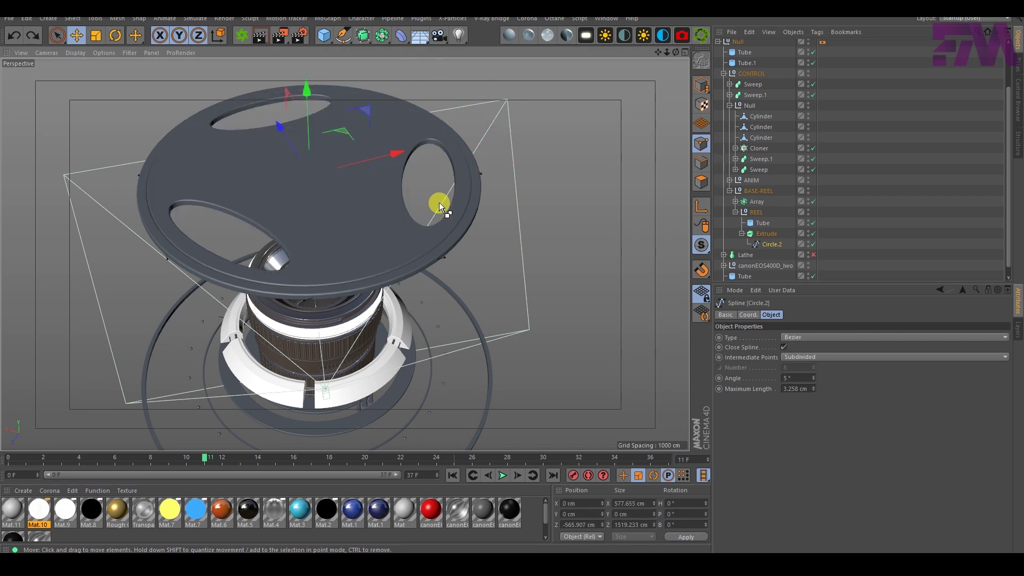
Undo the Extrude, Circle.2 and REEL edits back to the plate's original position, and clear the selection
key("ctrl+z")
key("ctrl+z")
key("ctrl+z")
key("ctrl+z")
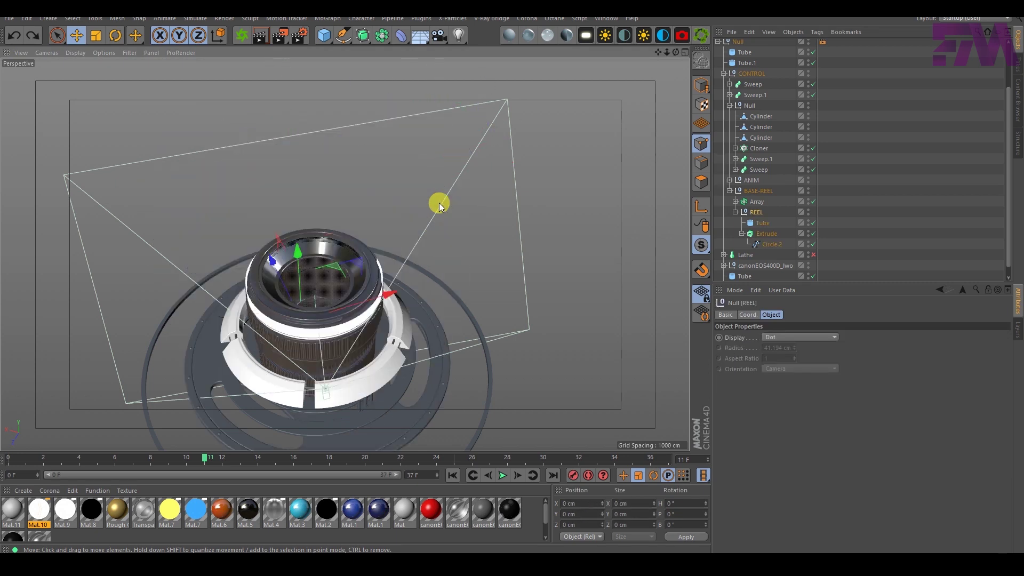
left_click(839, 203)
Select the Cloner of the white arc pieces and toggle it off and on to see its effect
middle_click_drag(300, 322, 340, 268, "alt")
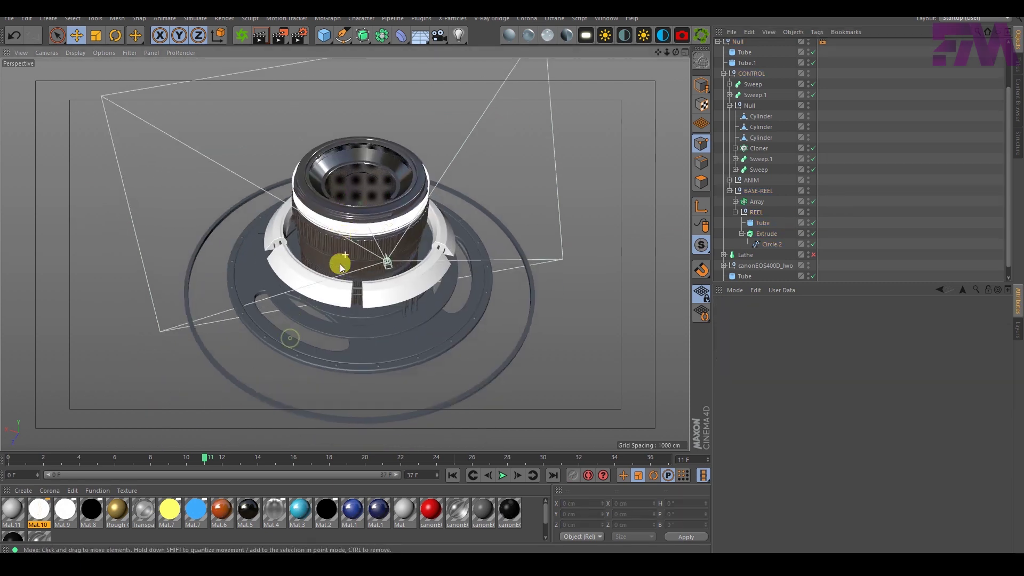
right_click_drag(339, 268, 366, 245, "alt")
left_click_drag(366, 247, 375, 292, "alt")
left_click(375, 307)
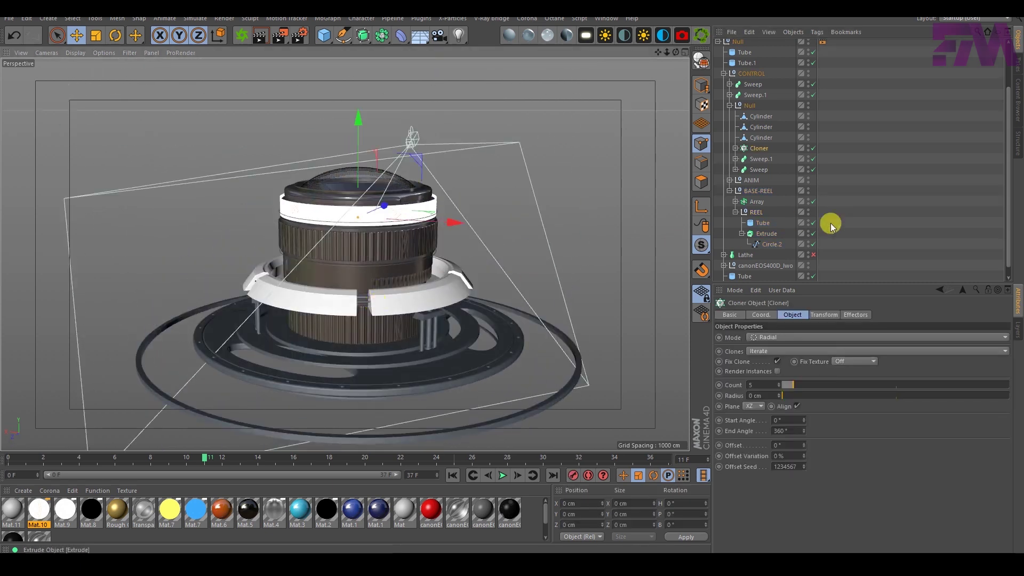
left_click(814, 151)
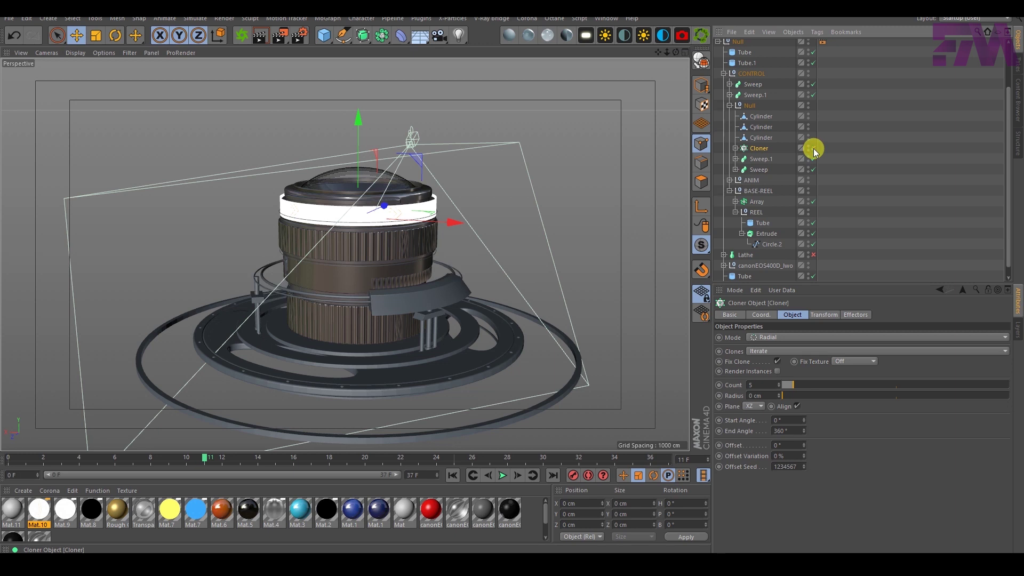
left_click(814, 148)
left_click(814, 149)
left_click(814, 148)
Collapse the Null and BASE-REEL groups and select the CONTROL null
left_click(729, 106)
left_click(752, 127)
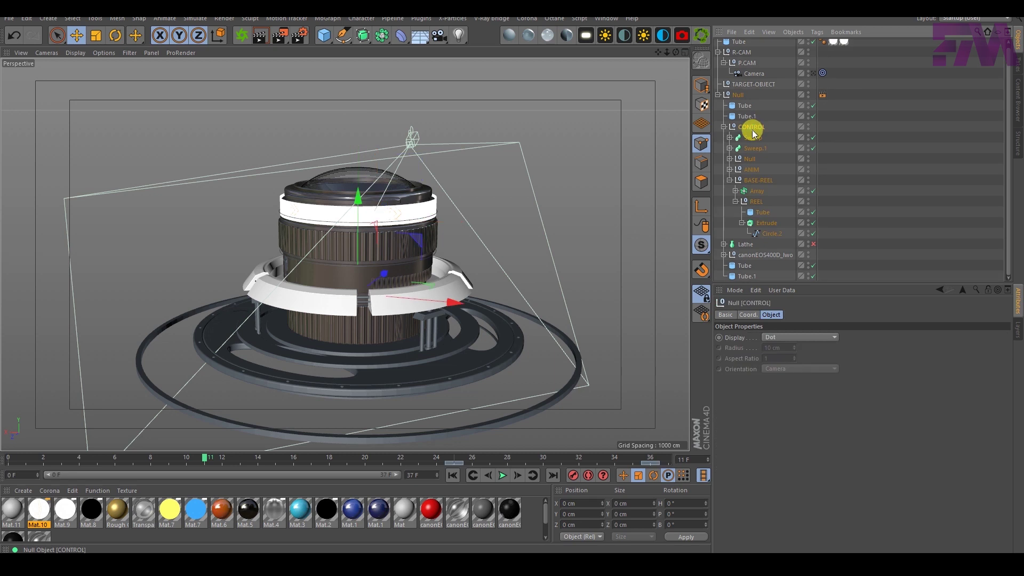
left_click(730, 180)
left_click(808, 130)
left_click(808, 130)
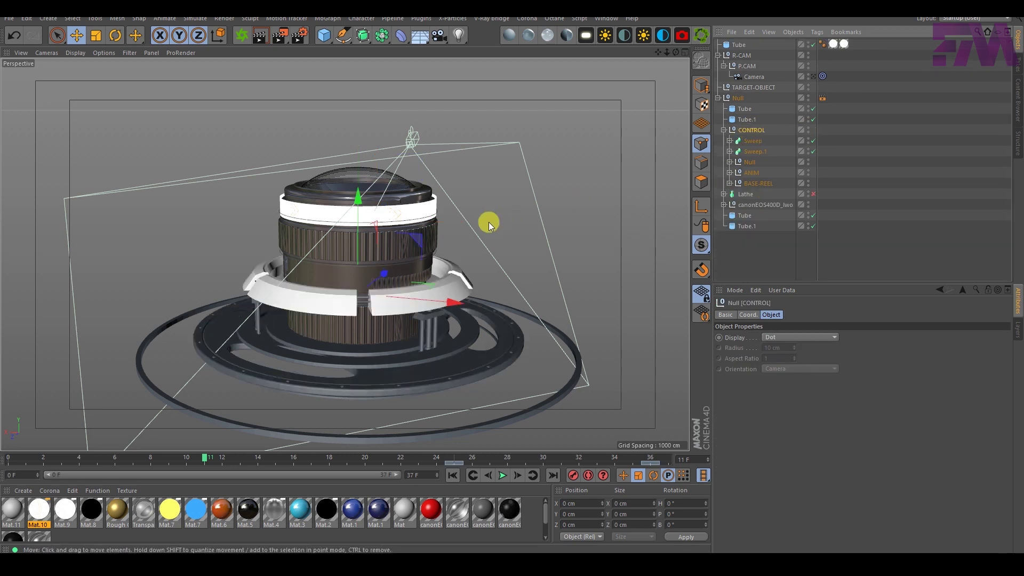
Create a new project, paste the CONTROL hierarchy into it, and clear the selection with the whole assembly in view
left_click(10, 21)
left_click(143, 88)
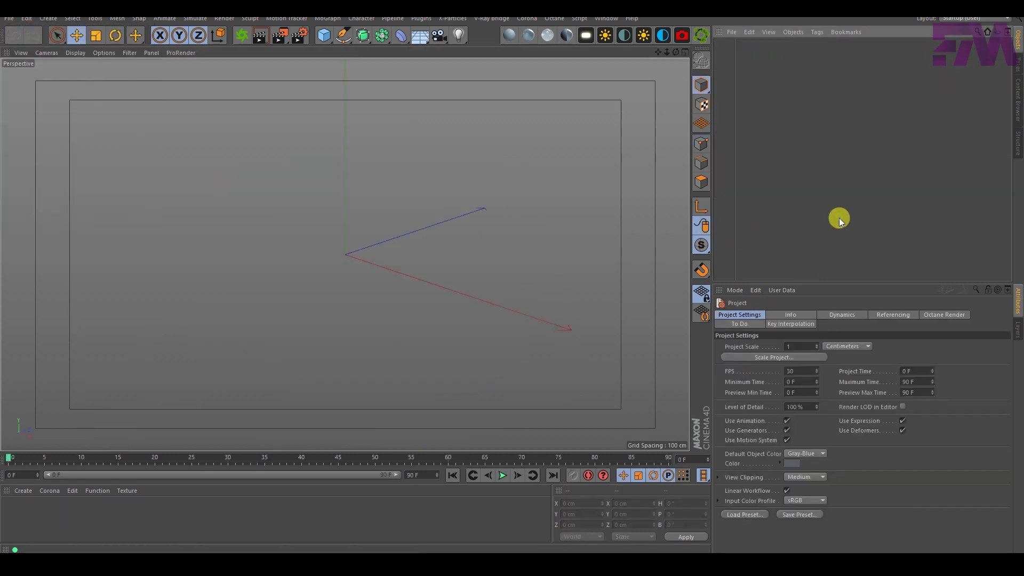
key("ctrl+v")
right_click_drag(403, 190, 214, 256, "alt")
left_click_drag(412, 188, 412, 206, "alt")
left_click(767, 155)
middle_click_drag(485, 240, 405, 280, "alt")
scroll(314, 215, "up", 2)
Play the pasted assembly's animation, stop it, and scrub back towards the first frames
left_click(503, 476)
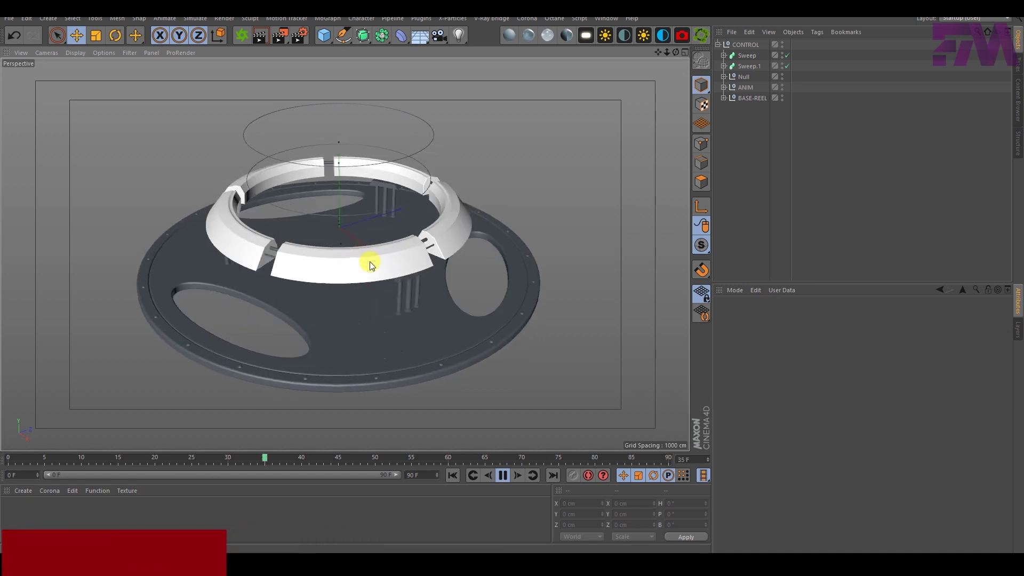
left_click(503, 476)
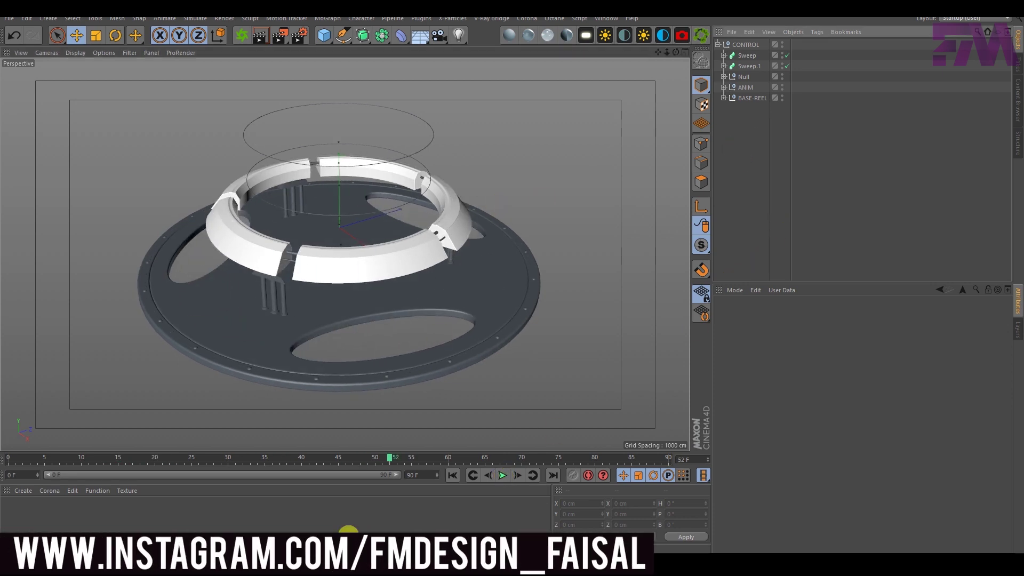
left_click_drag(302, 458, 37, 467)
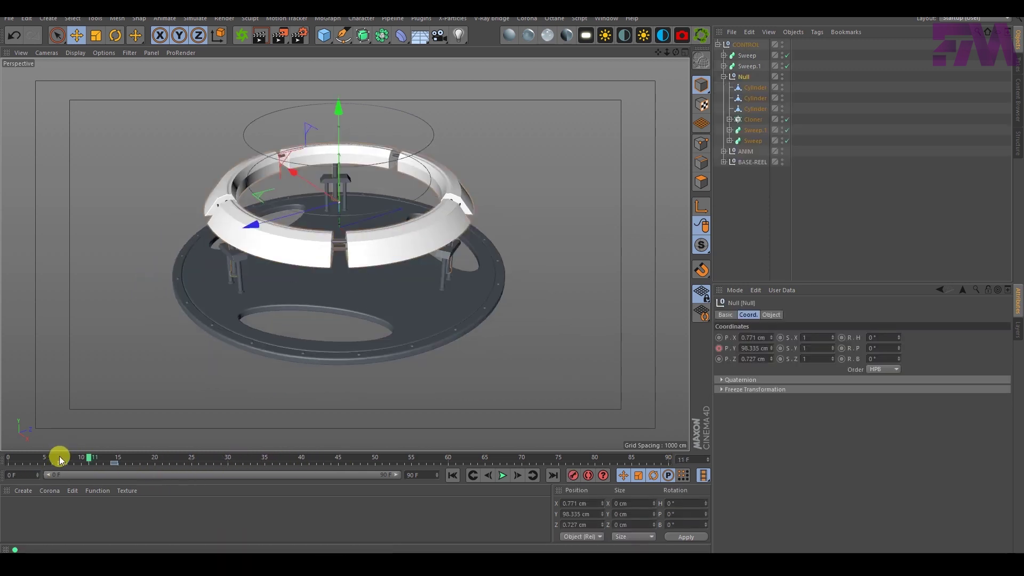
Scrub through the Null's vertical movement to frame 28, select the Cloner, and continue scrubbing to frame 39
left_click_drag(57, 452, 214, 460)
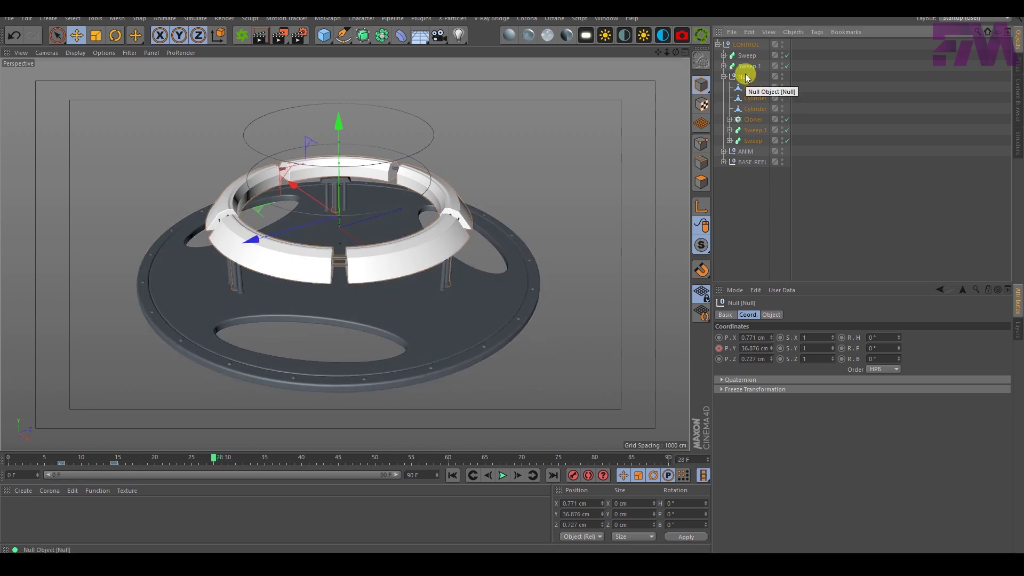
left_click(428, 245)
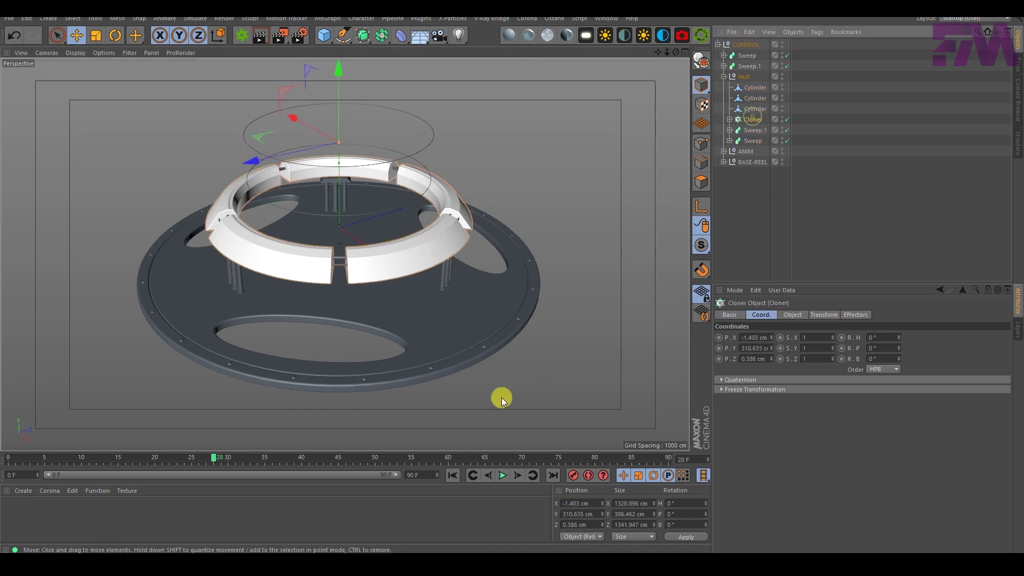
left_click_drag(227, 465, 294, 458)
Select the CONTROL null and scrub back and forth through the timeline to examine its heading rotation keyframes
left_click(735, 46)
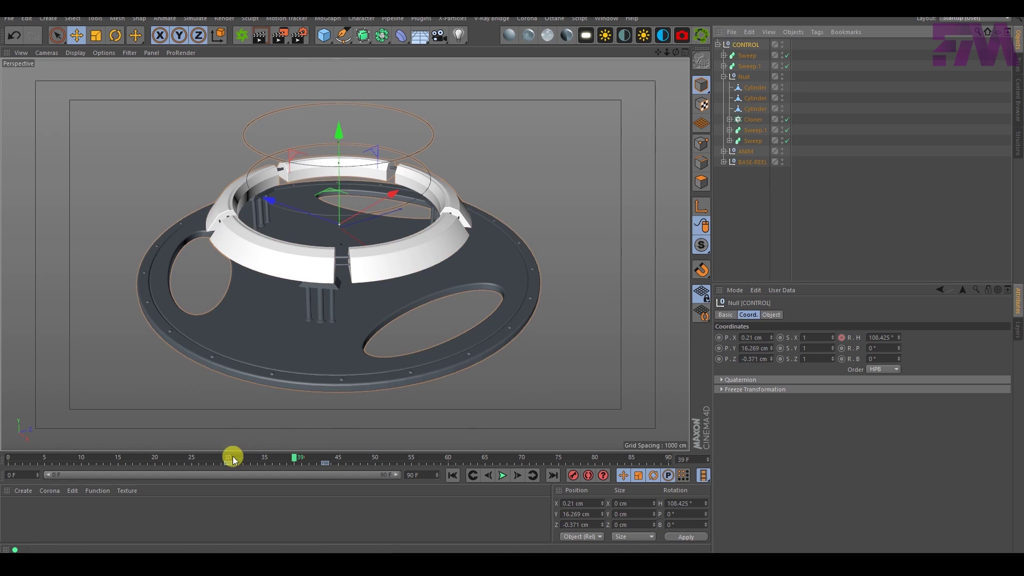
left_click_drag(231, 458, 143, 462)
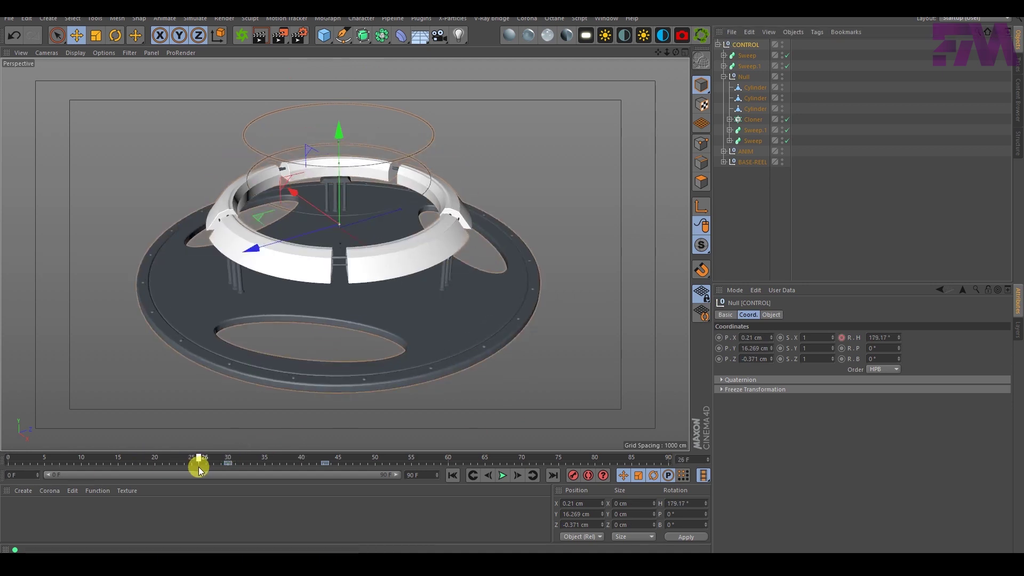
left_click_drag(222, 468, 57, 476)
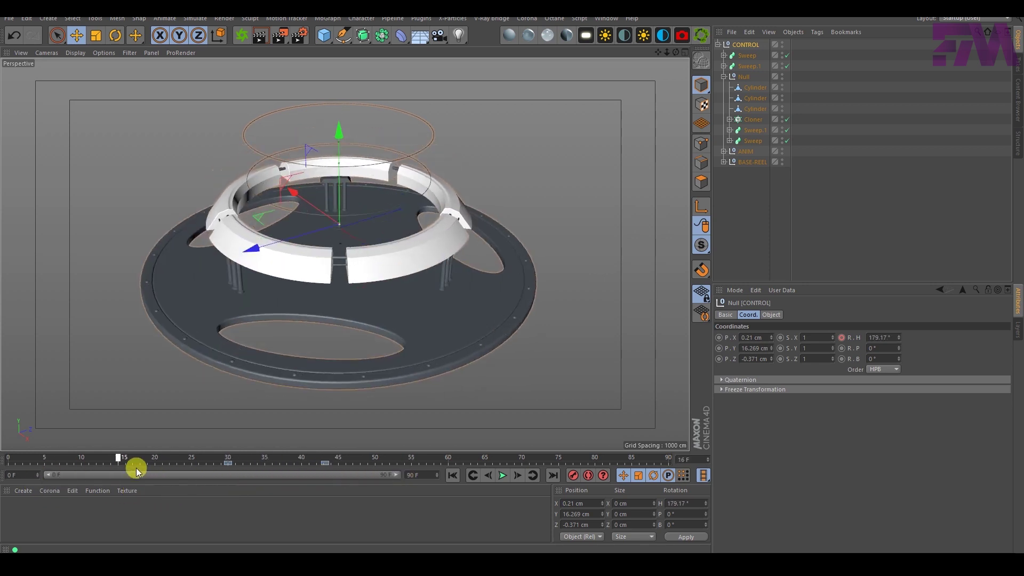
left_click_drag(158, 466, 375, 453)
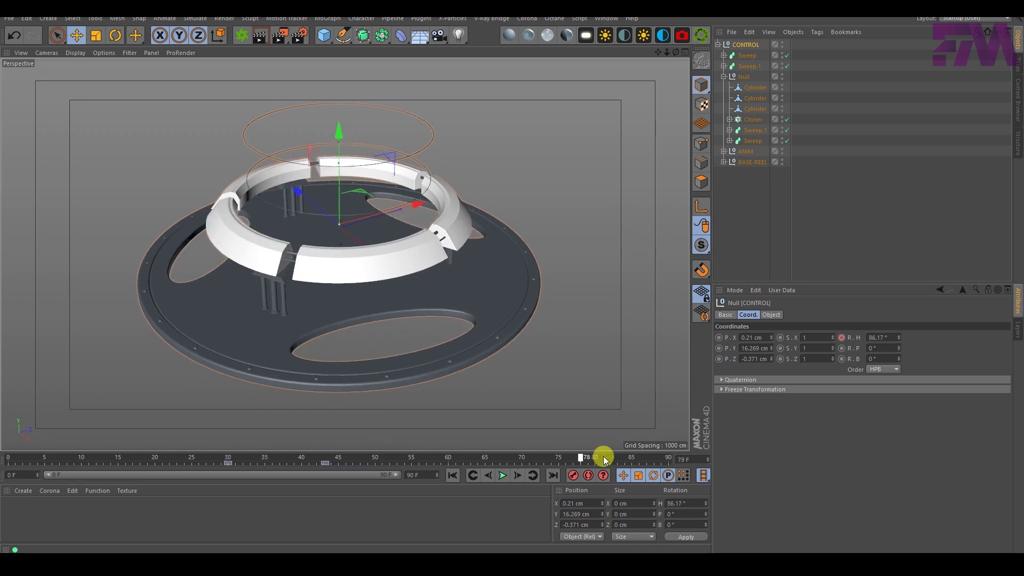
left_click_drag(647, 460, 79, 488)
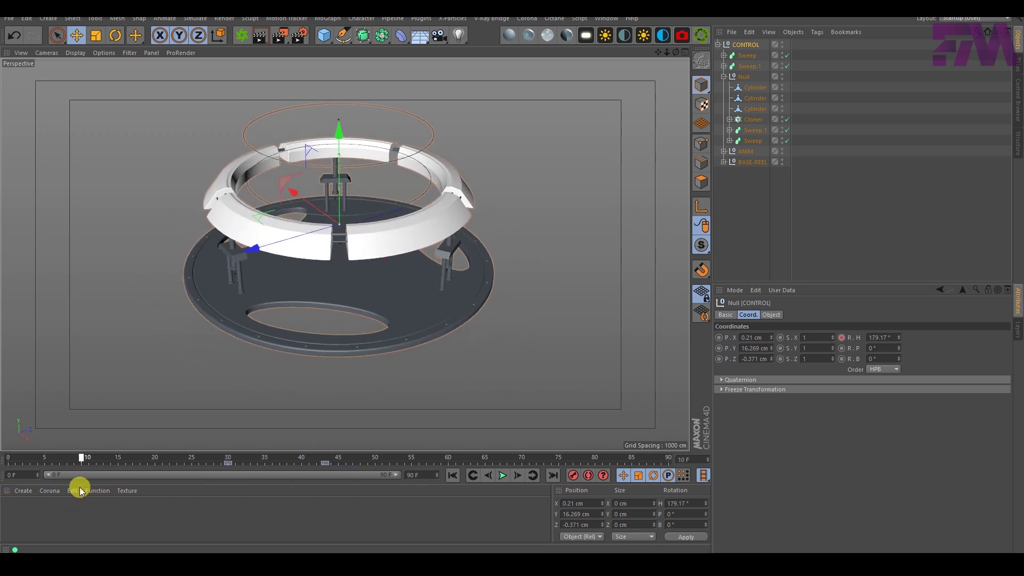
Select the first Cylinder and the Cloner of the pasted assembly, clear the selection, and scrub the timeline forward from frame 10
left_click(232, 246)
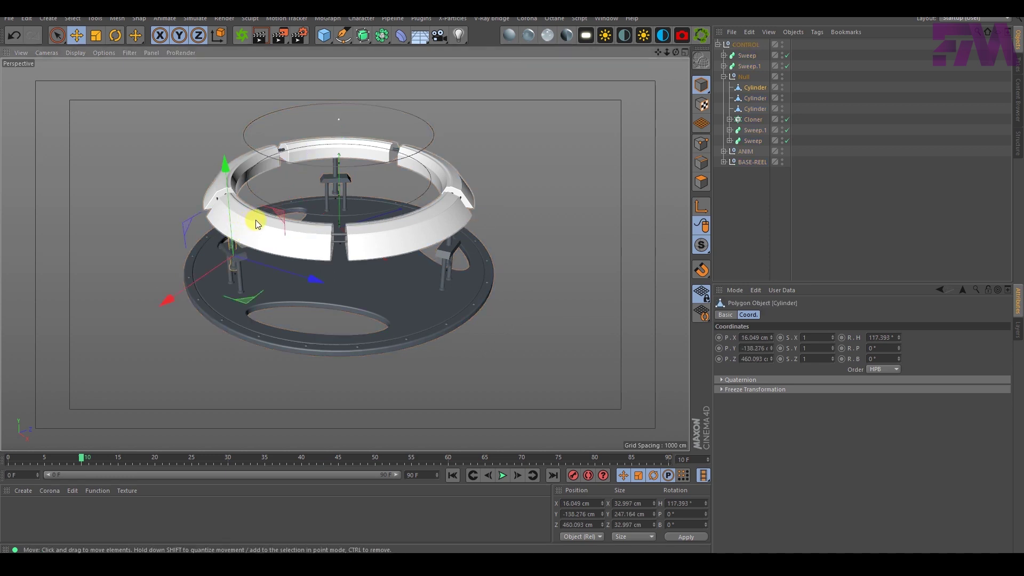
left_click(255, 221, "shift")
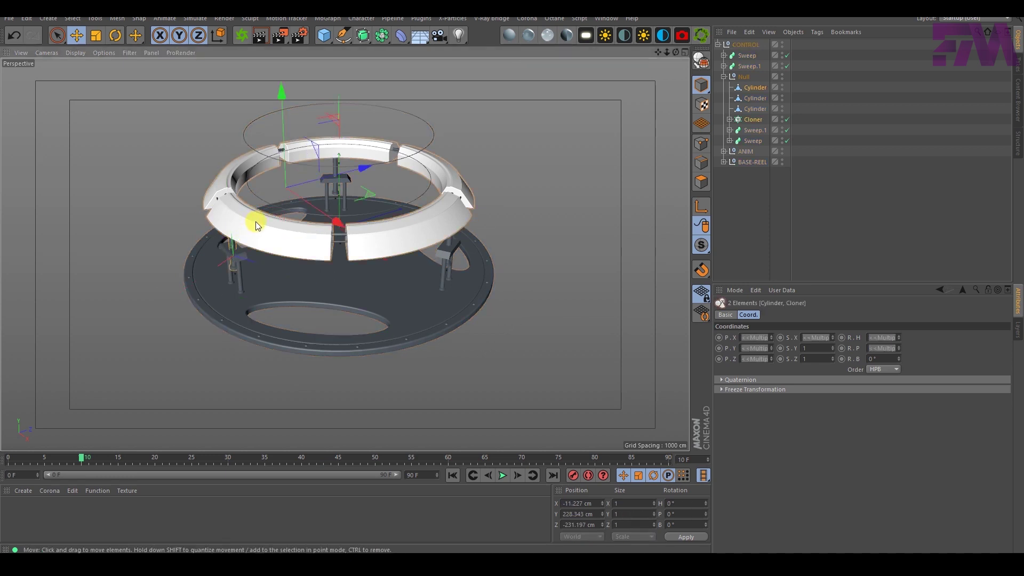
left_click(775, 172)
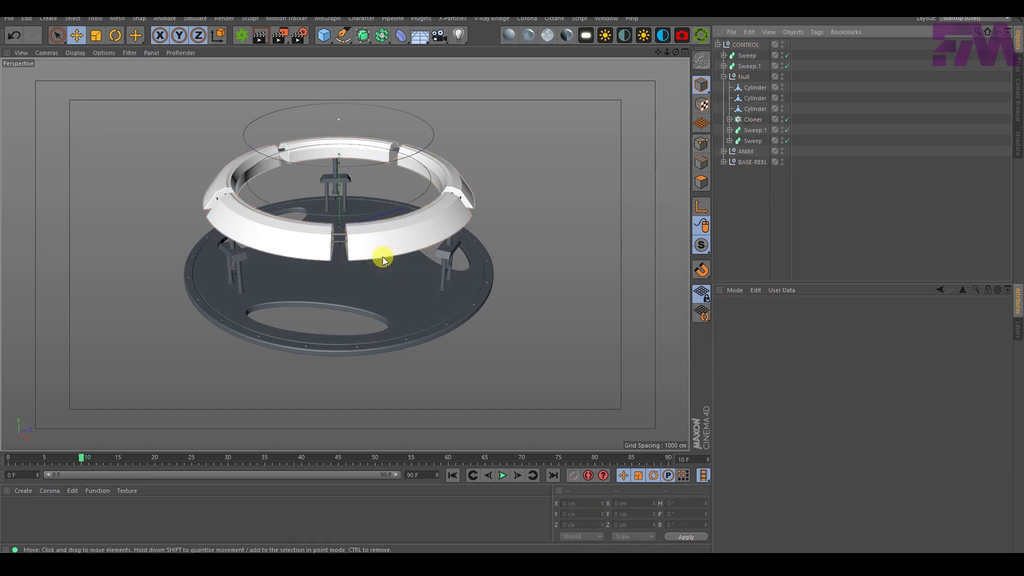
left_click_drag(77, 462, 346, 457)
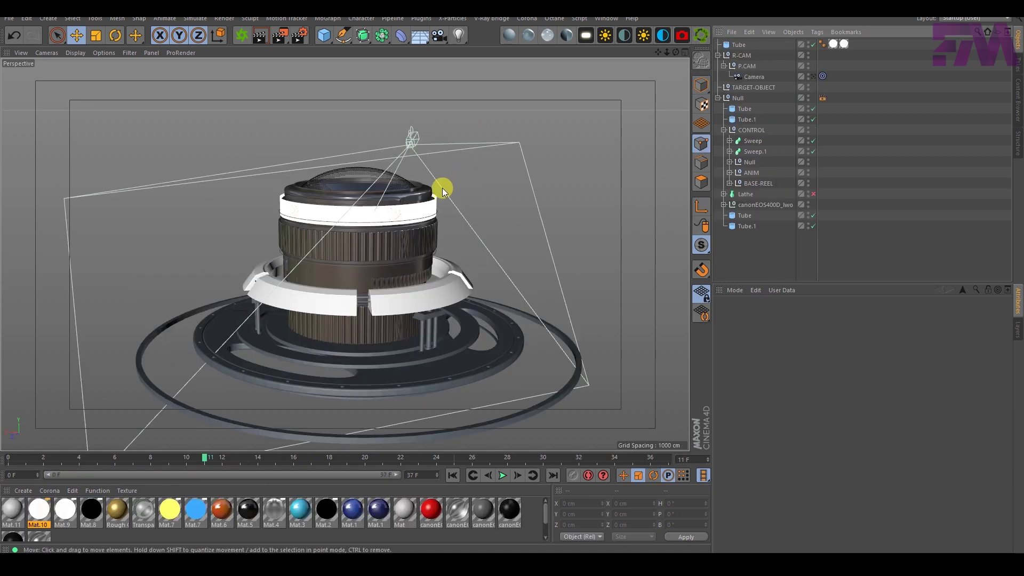
In the opener scene, select the BASE-REEL disc and the Cloner ring around the lens, and hide CONTROL's Null in the viewport
middle_click_drag(413, 235, 401, 200, "alt")
right_click_drag(387, 199, 444, 200, "alt")
mouse_move(390, 164)
left_mouse_down("alt")
mouse_move(377, 206)
mouse_move(315, 252)
left_mouse_up("alt")
left_click(205, 341)
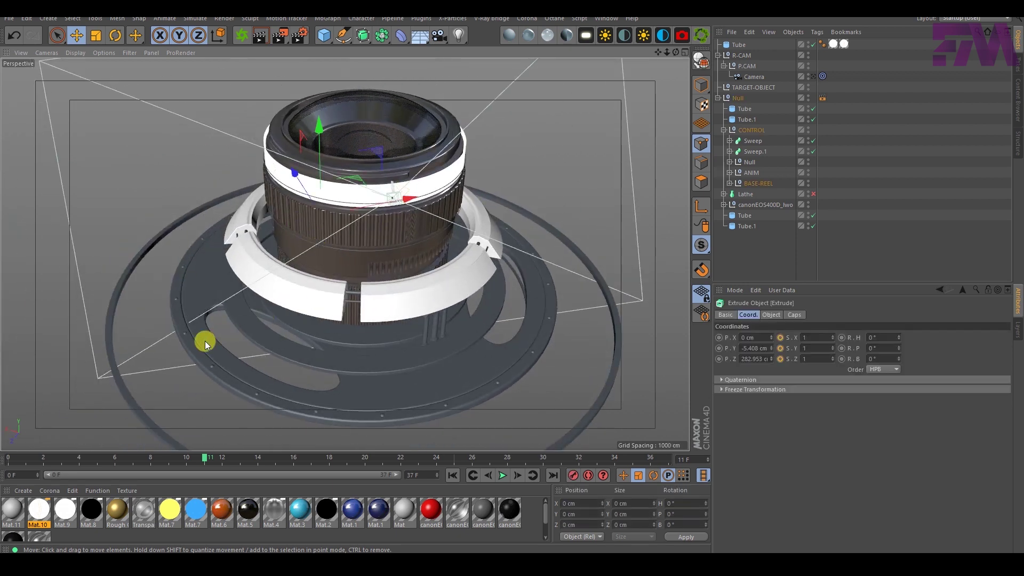
left_click(449, 294)
left_click(809, 160)
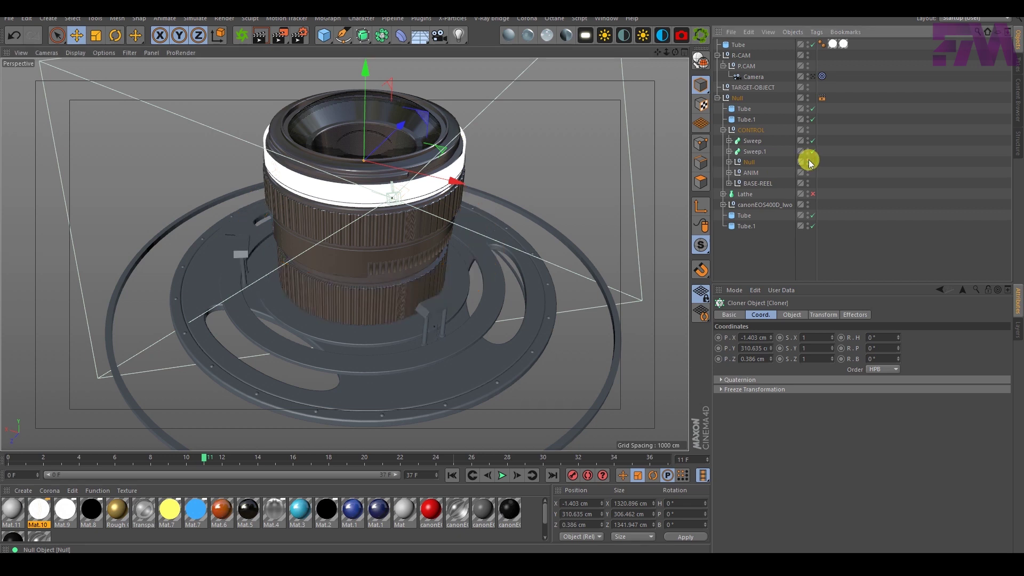
Disable the last two tubes in the hierarchy, Tube and Tube.1, and hide the BASE-REEL in the viewport
left_click(461, 328)
left_click(813, 215)
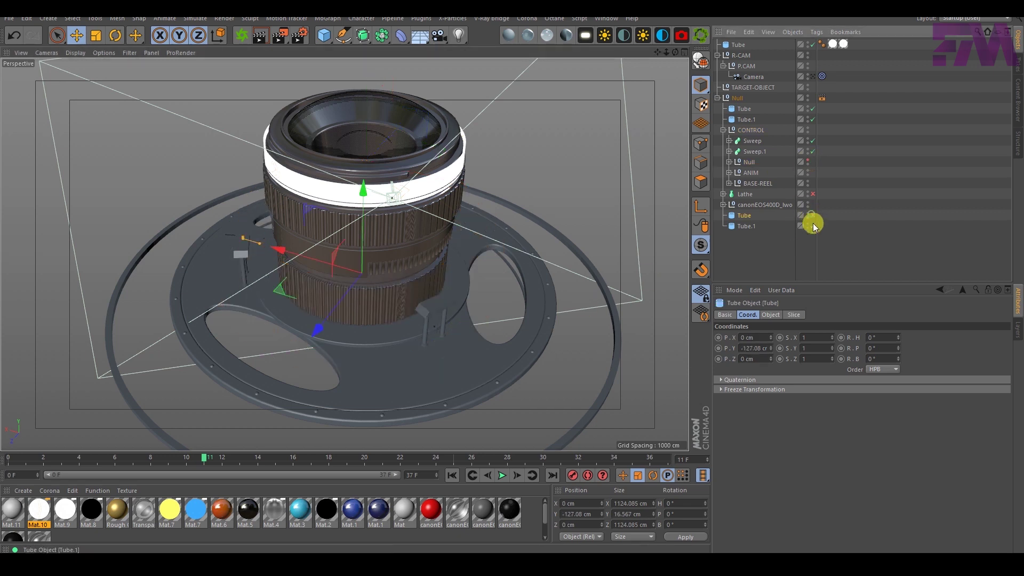
left_click(813, 225)
left_click(491, 365)
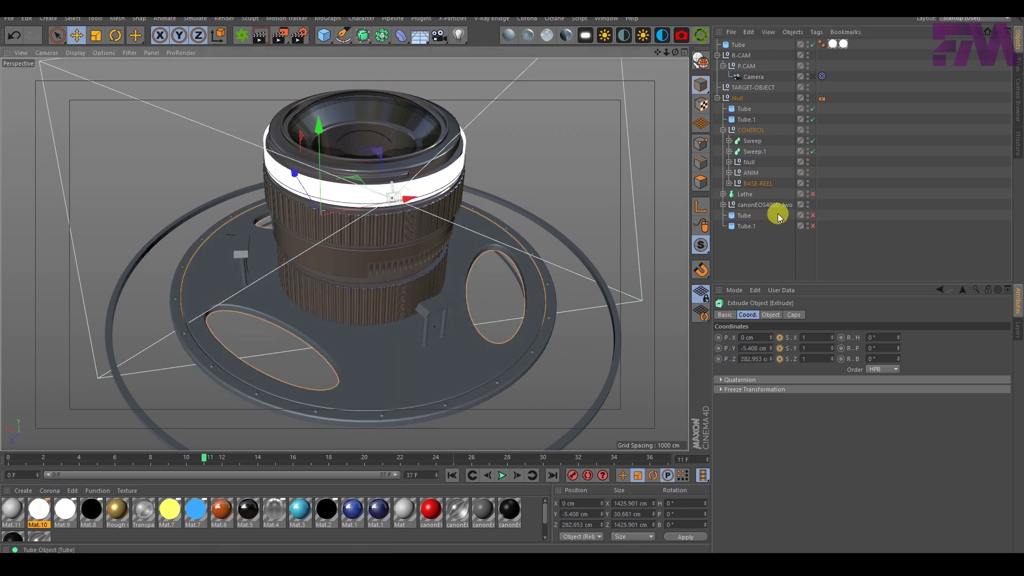
left_click(808, 182)
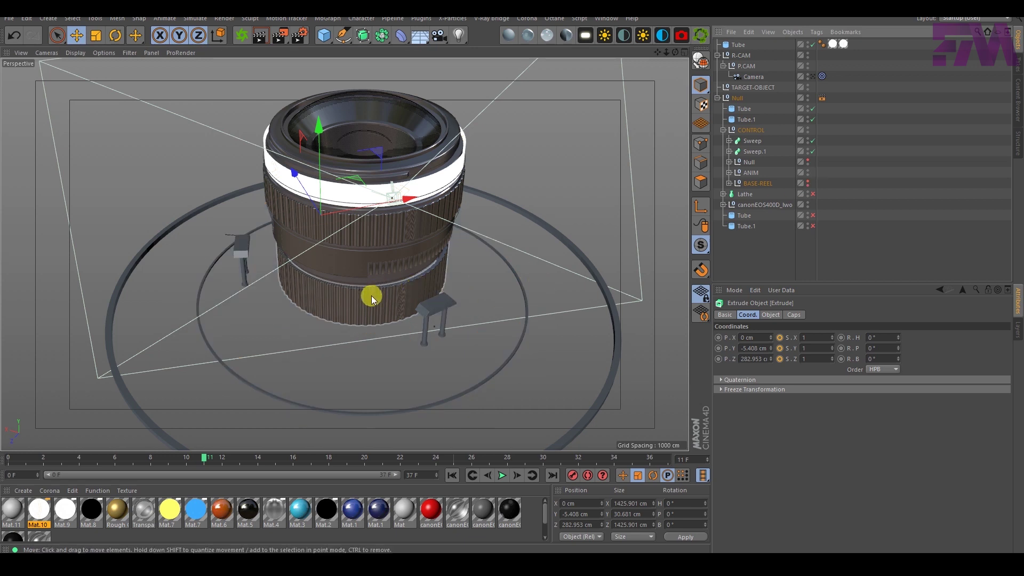
Select the outer floor ring Tube, play its scale animation from the first frame, stop it, and scrub to frame 18
left_click(357, 258)
middle_click_drag(266, 280, 285, 240, "alt")
left_click_drag(310, 152, 366, 195, "alt")
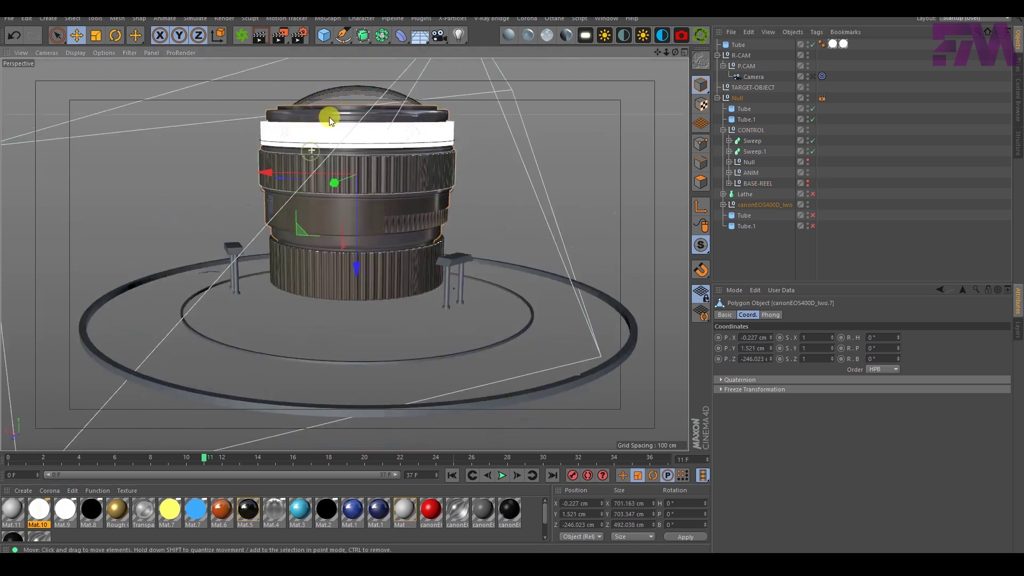
left_click_drag(154, 468, 8, 462)
left_click(197, 363)
left_click(504, 477)
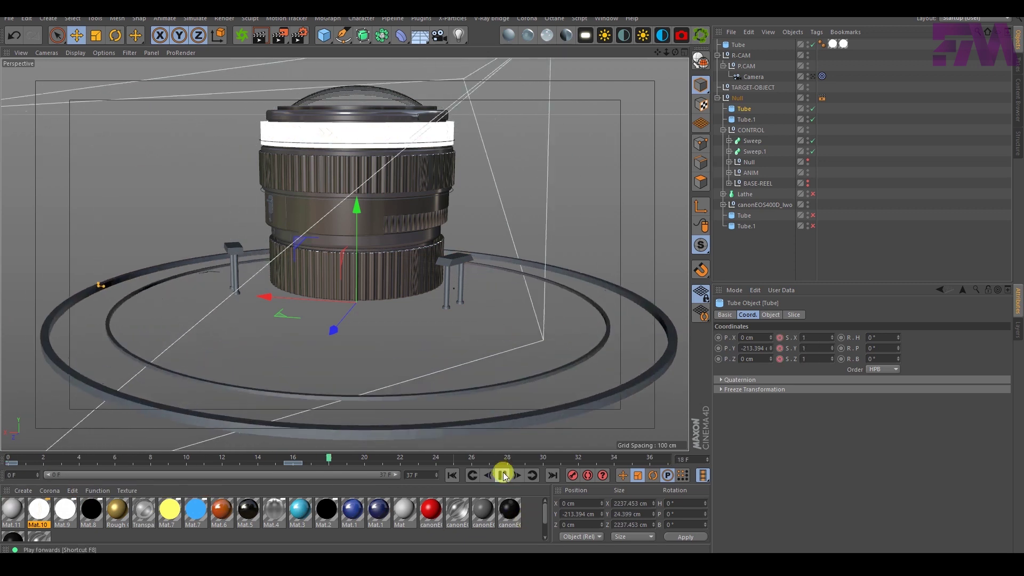
left_click(455, 478)
left_click(455, 478)
left_click(500, 475)
left_click_drag(294, 461, 329, 460)
Raise the GLASS-CAMERA lathe above the lens barrel to a P.Z of -712.825 cm
middle_click_drag(399, 235, 409, 246, "alt")
right_click_drag(409, 247, 370, 193, "alt")
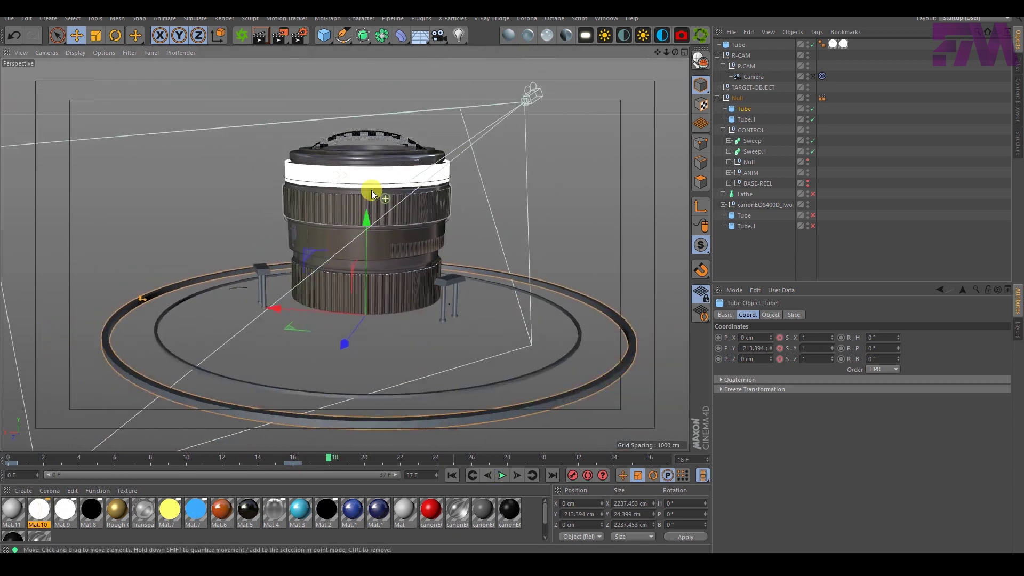
left_click_drag(370, 193, 353, 233, "alt")
right_click_drag(271, 159, 356, 155, "alt")
left_click(372, 245)
middle_click_drag(372, 270, 240, 261, "alt")
right_click_drag(335, 188, 321, 177, "alt")
left_click_drag(319, 115, 268, 68)
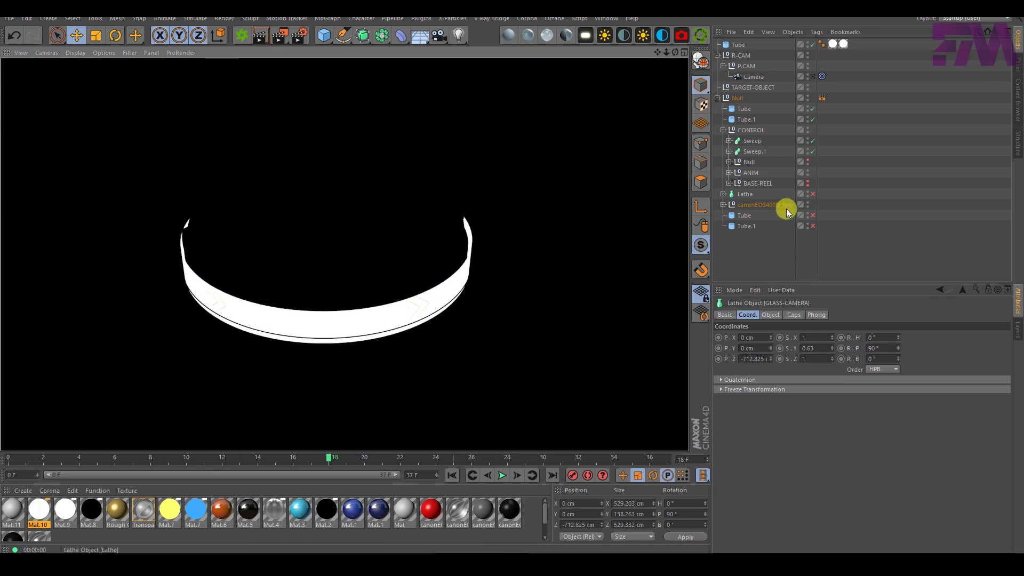
Delete the tag on the main Null and render the view with the raised glass
left_click(799, 235)
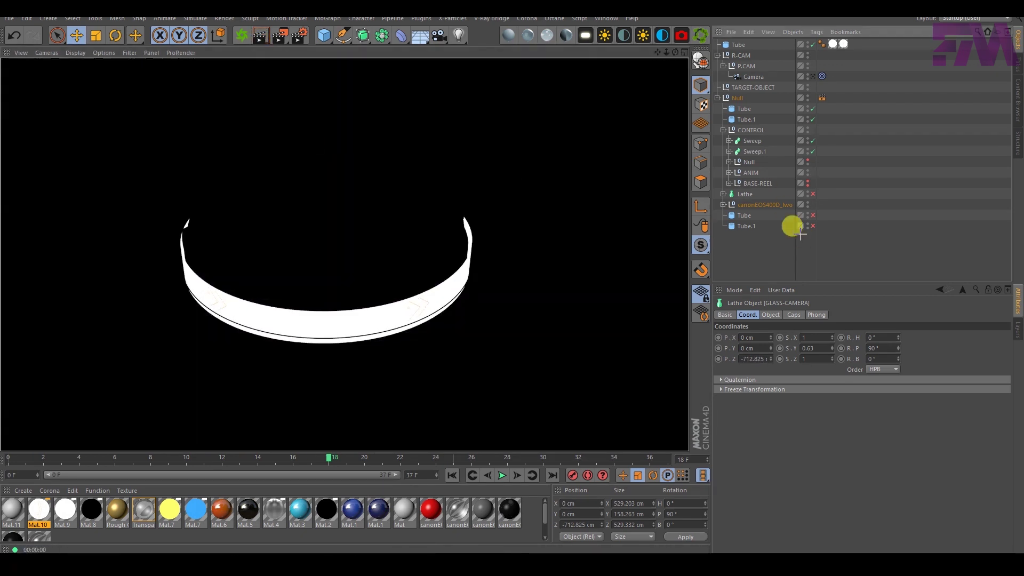
left_click(820, 97)
key("Delete")
left_click(261, 41)
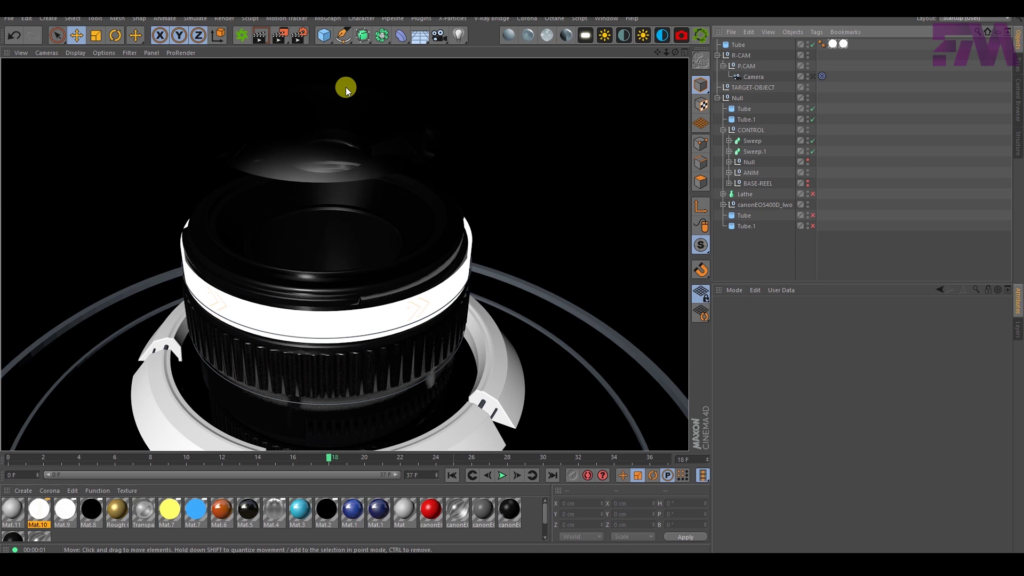
Undo the Null's tag deletion and the glass move, and clear the selection
left_click(763, 253)
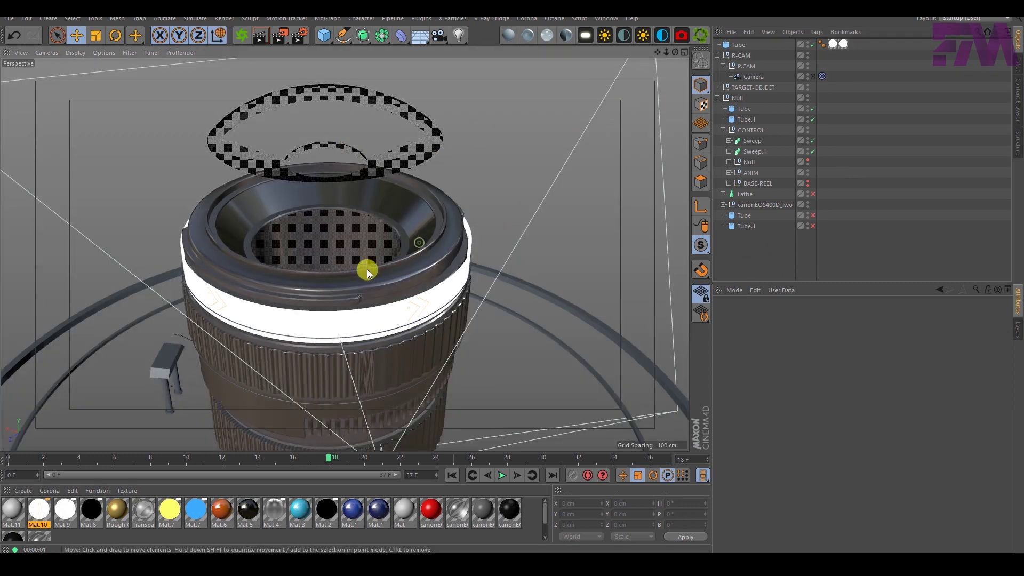
scroll(334, 245, "down", 5)
key("ctrl+z")
key("ctrl+z")
key("ctrl+z")
key("ctrl+z")
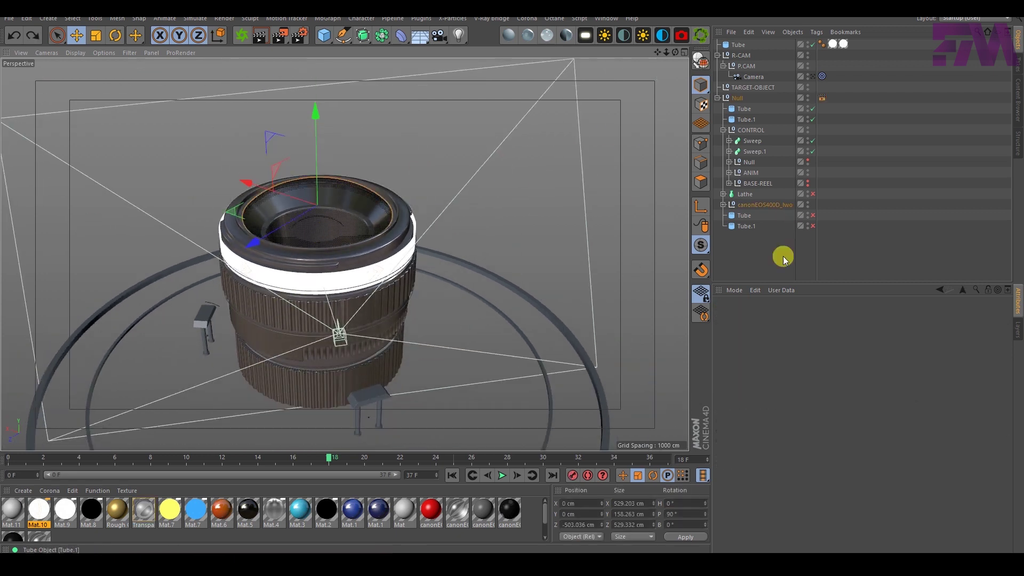
left_click(782, 258)
Render the view with the main Null's tag in place, clear the render, and delete that tag
left_click(261, 39)
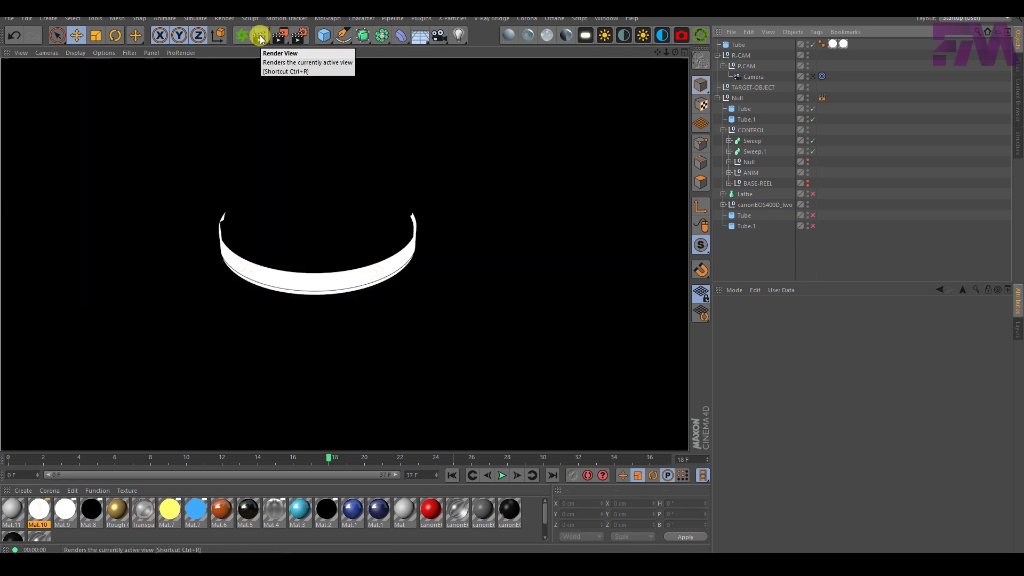
left_click(798, 273)
left_click(821, 100)
key("Delete")
Raise the lens's upper ribbed ring to a P.Z of -654.307 cm, render the view, and undo the move
right_click_drag(260, 284, 292, 278, "alt")
left_click_drag(281, 274, 258, 270, "alt")
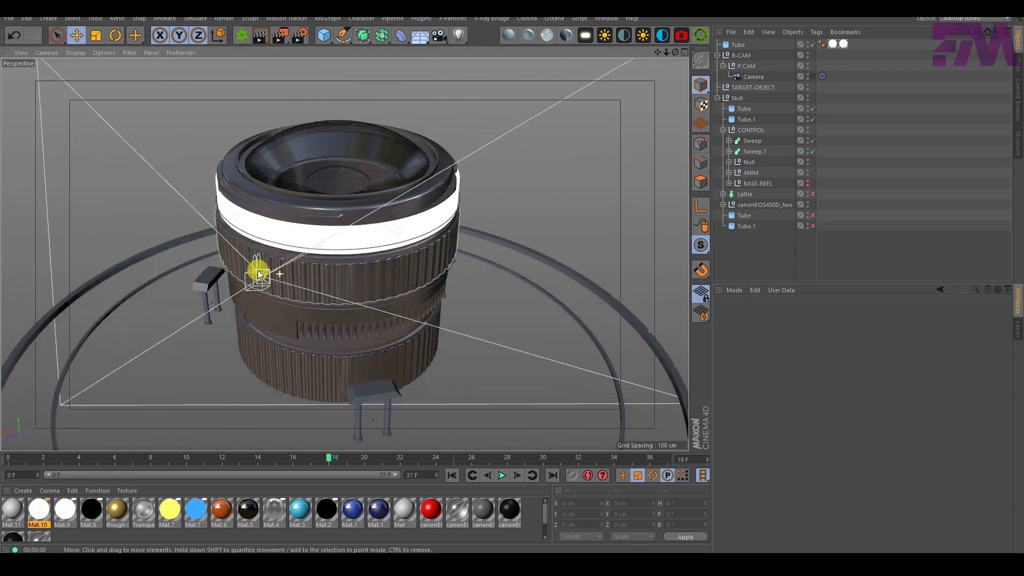
left_click(359, 156)
left_click(390, 267)
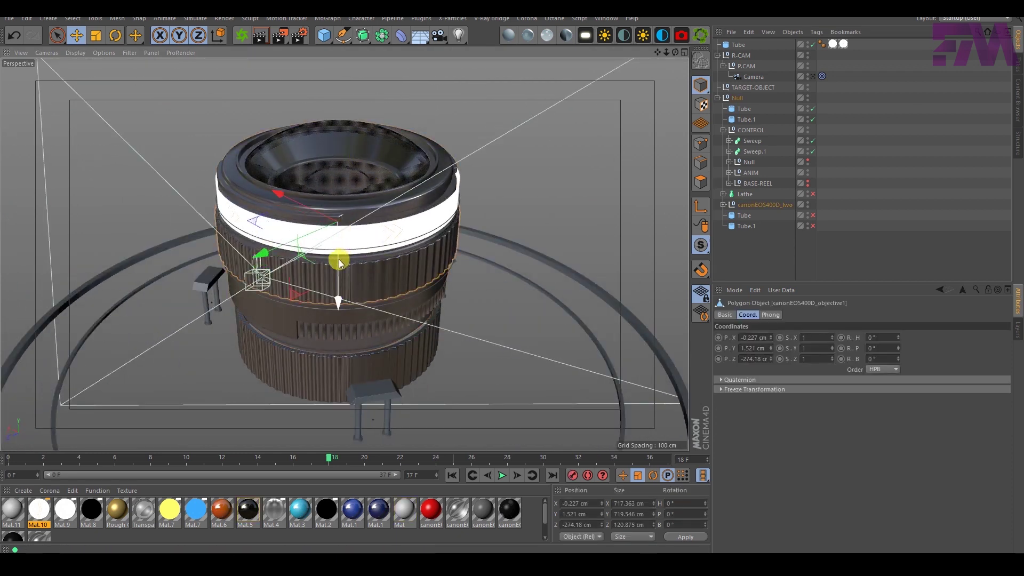
left_click_drag(340, 253, 343, 139)
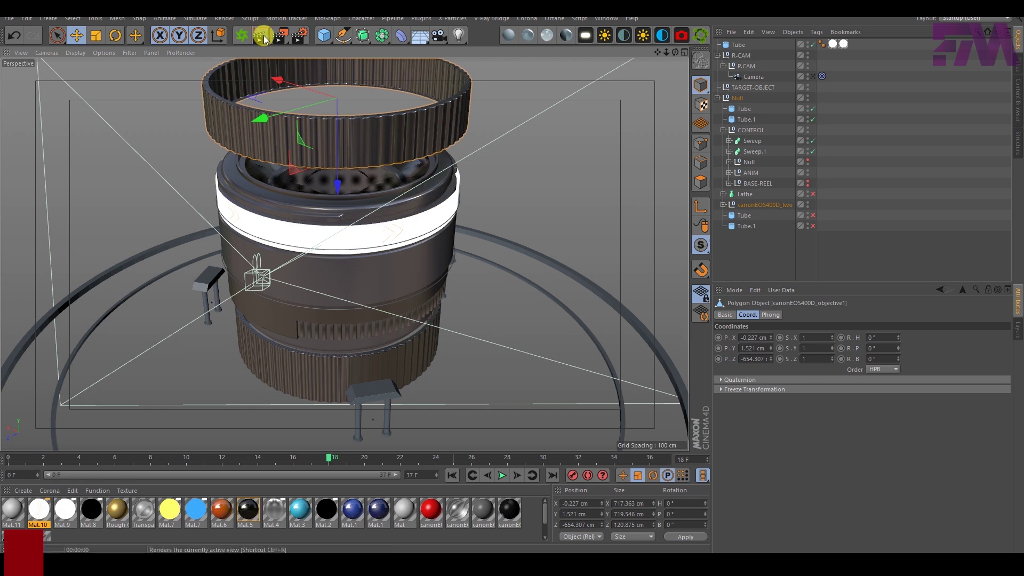
left_click(262, 37)
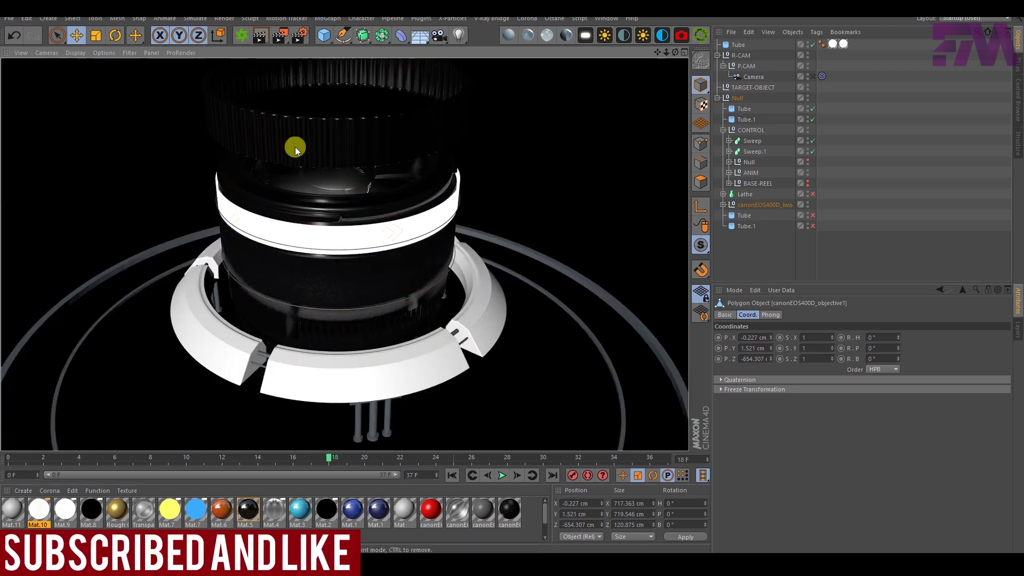
key("ctrl+z")
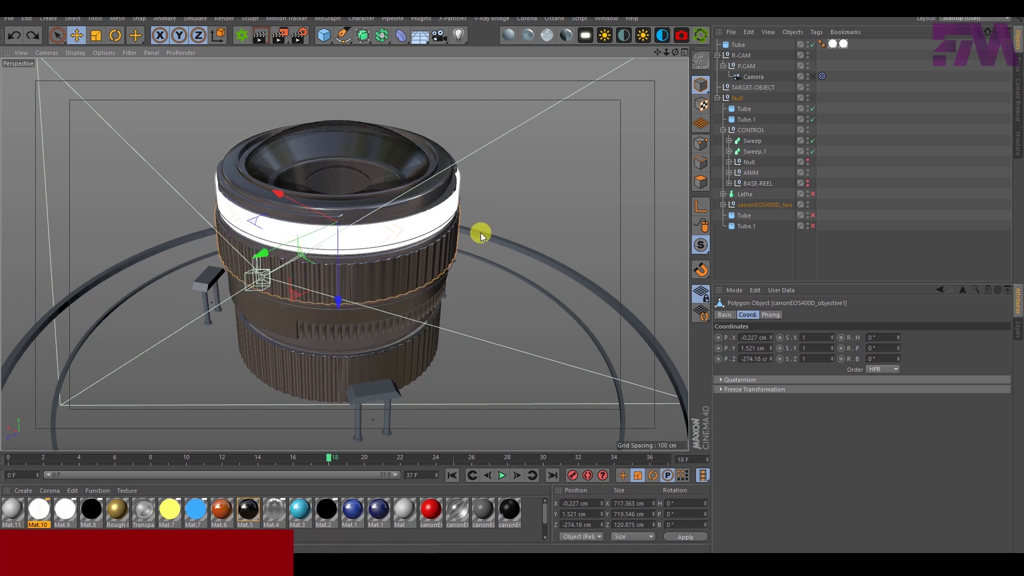
Raise the glowing white Tube above the lens to a P.Y of 706.7 cm
left_click(810, 263)
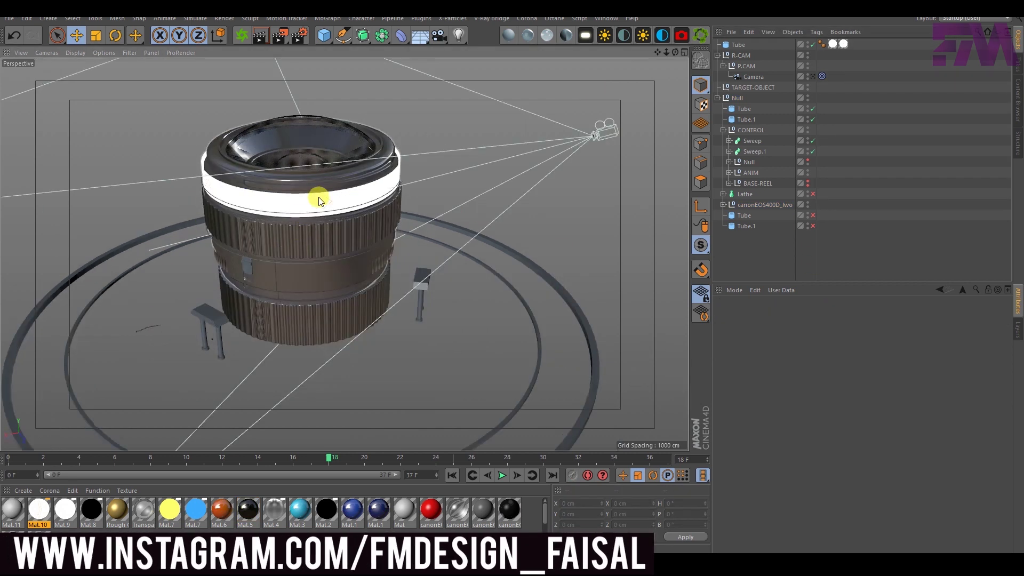
left_click(321, 200)
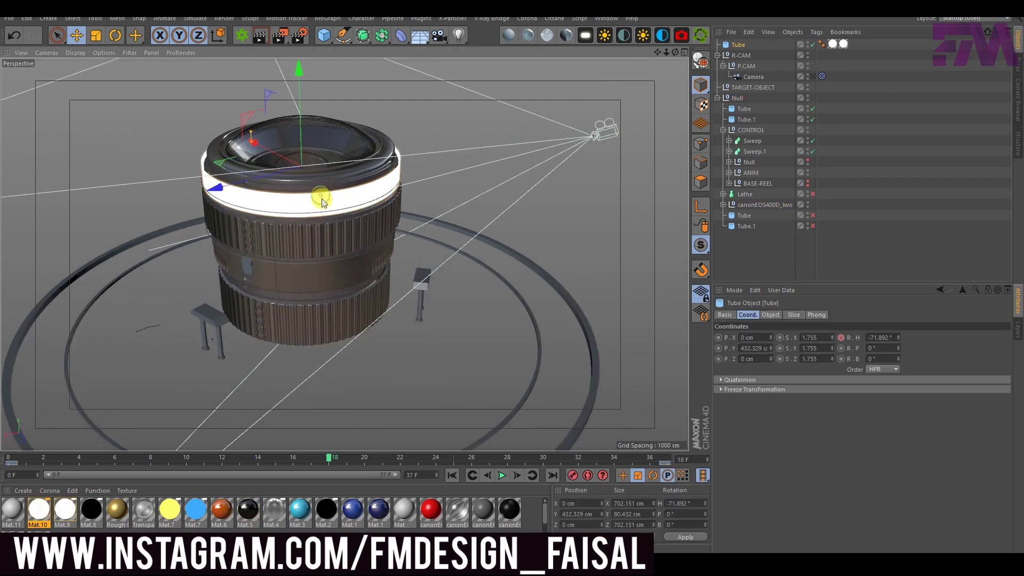
left_click_drag(305, 118, 306, 38)
middle_click_drag(300, 120, 298, 218, "alt")
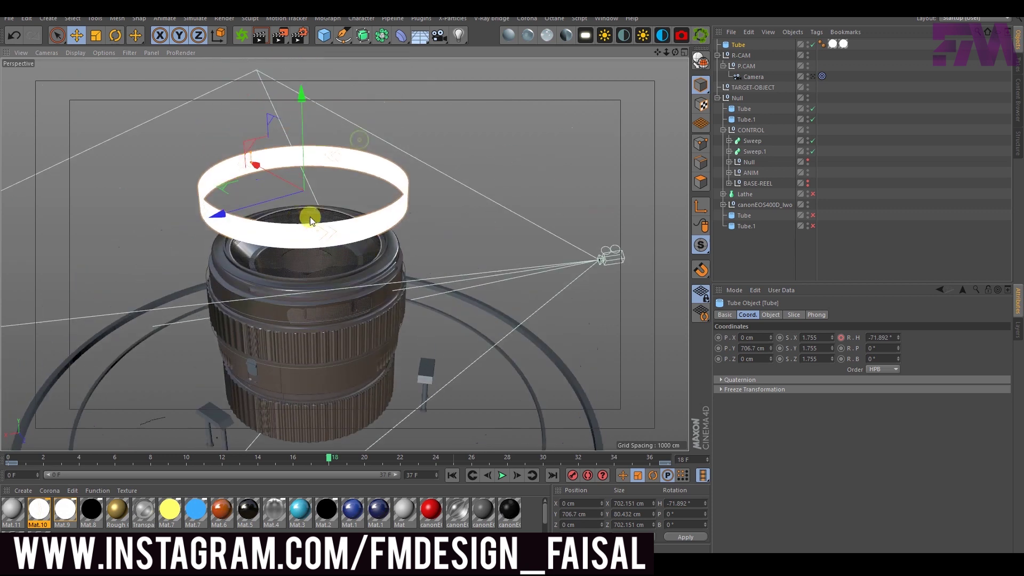
right_click_drag(298, 218, 345, 225, "alt")
Examine the luminance settings of materials Mat.9 and Mat.10 and the properties of the Tube's second texture tag
double_click(65, 509)
left_click(188, 221)
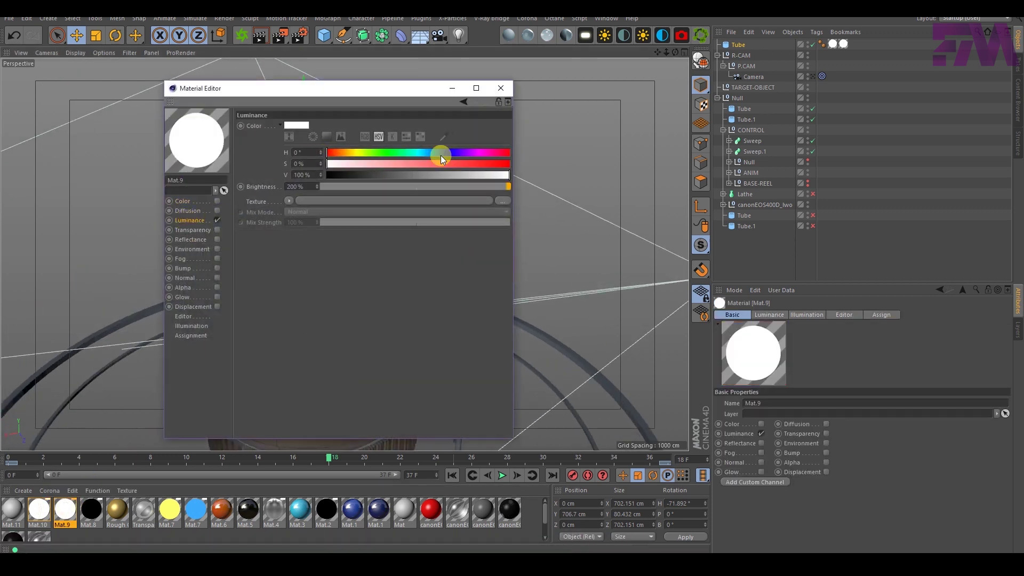
left_click(501, 88)
left_click(845, 45)
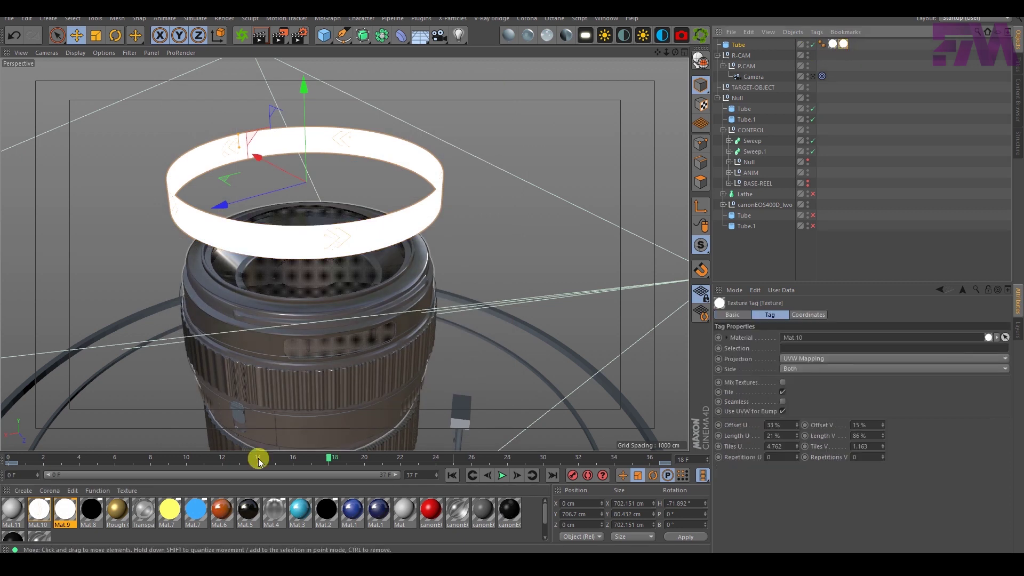
double_click(38, 509)
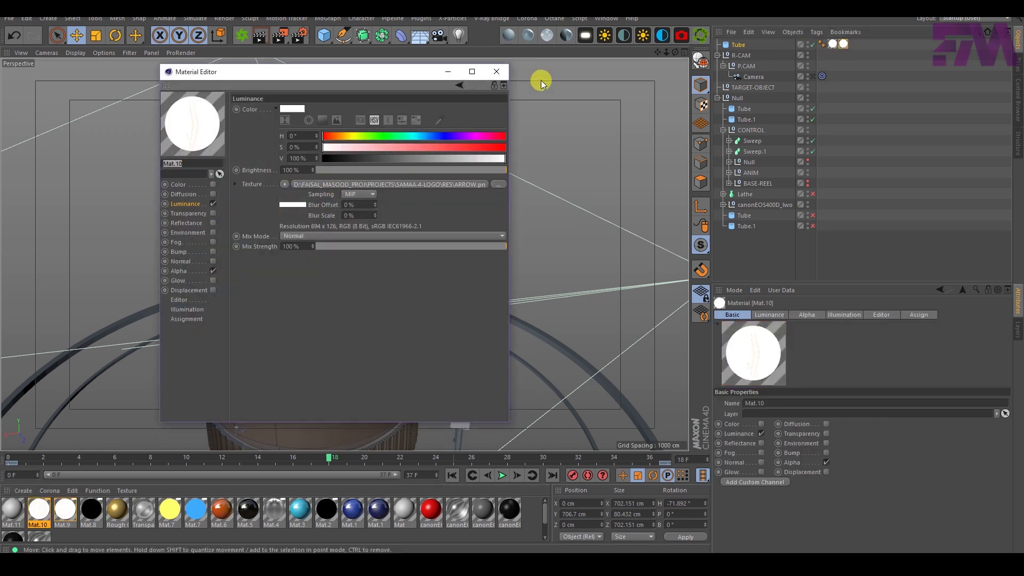
left_click(496, 72)
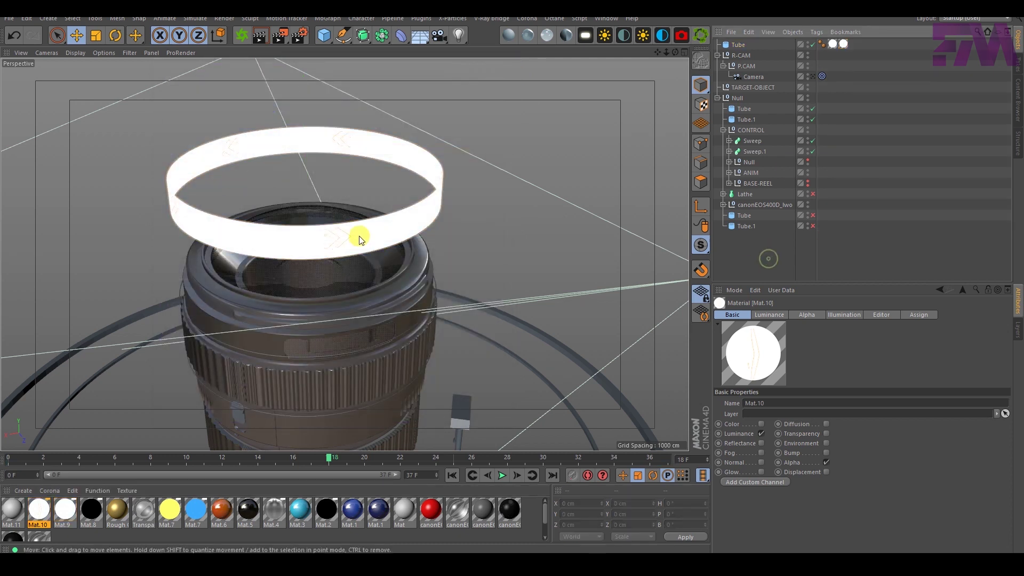
Scrub between the first frames and frame 14 to examine how the arrow-textured white Tube rotates, stopping at frame 1
left_click_drag(321, 460, 8, 460)
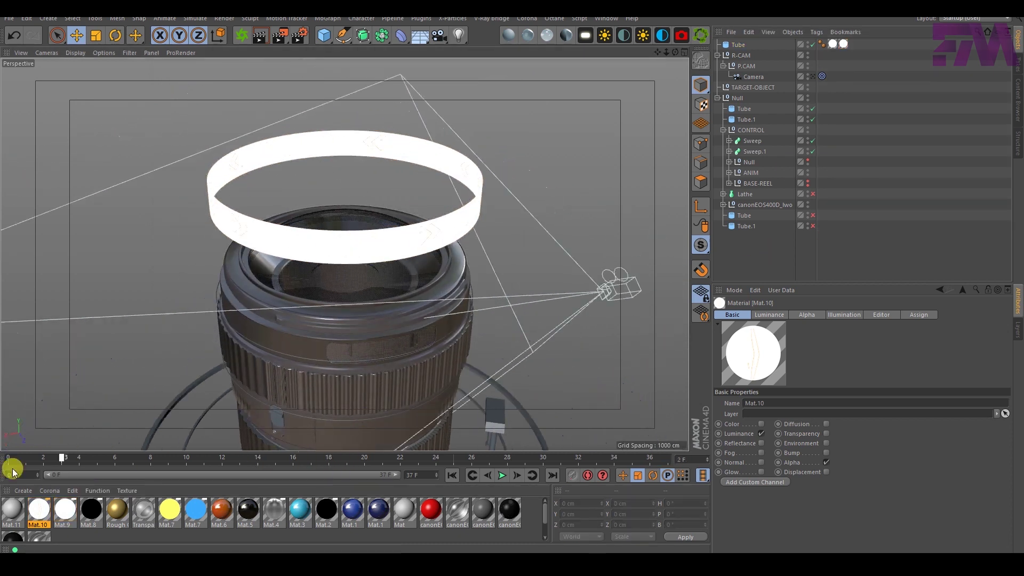
scroll(343, 247, "up", 6)
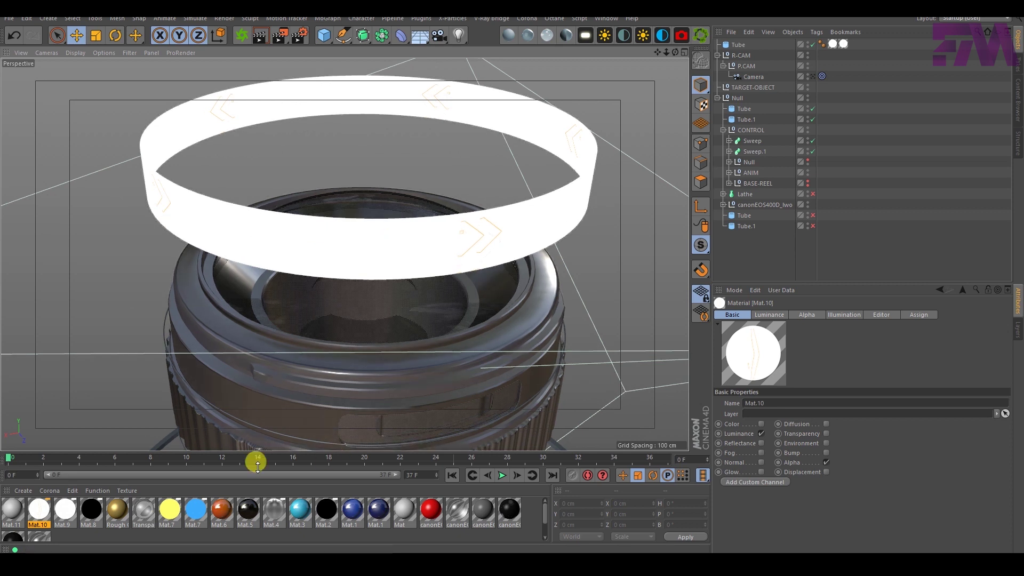
left_click_drag(224, 461, 26, 458)
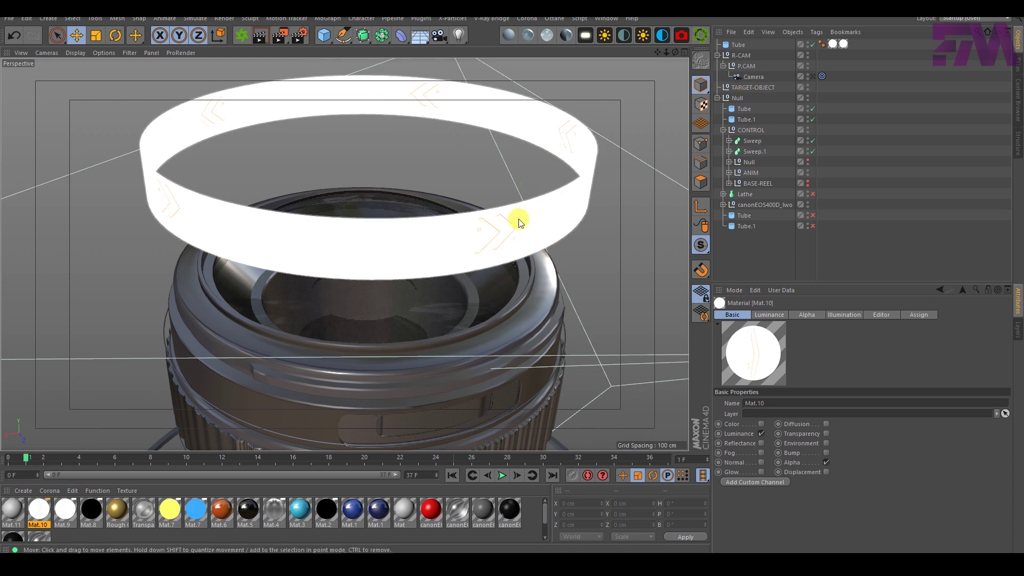
Bring the whole lens into view and select the Cube on top of the ANIM support stand beside the lens
right_click_drag(504, 224, 313, 273, "alt")
middle_click_drag(416, 341, 244, 262, "alt")
right_click_drag(268, 218, 322, 209, "alt")
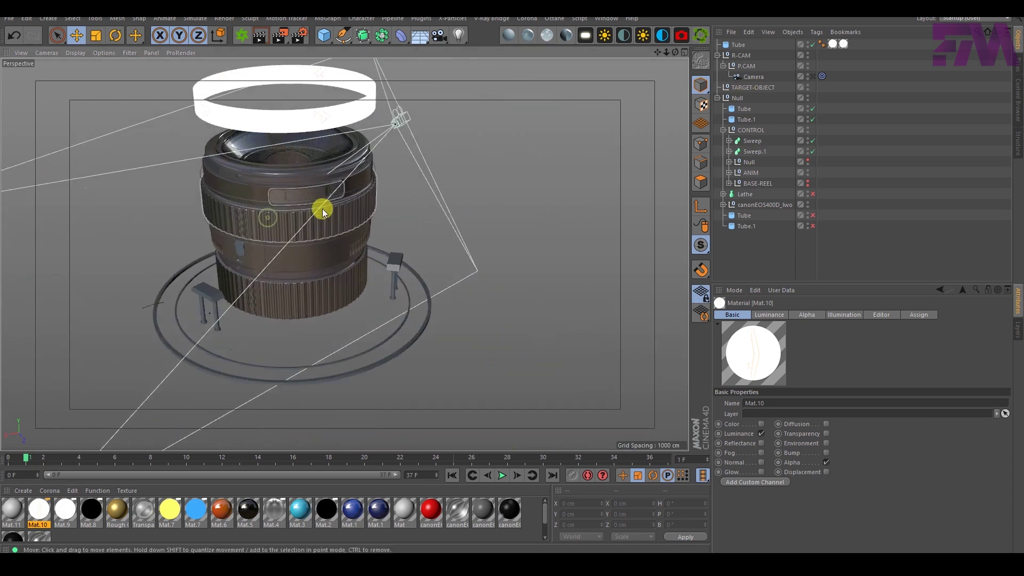
left_click(220, 290)
scroll(256, 320, "up", 4)
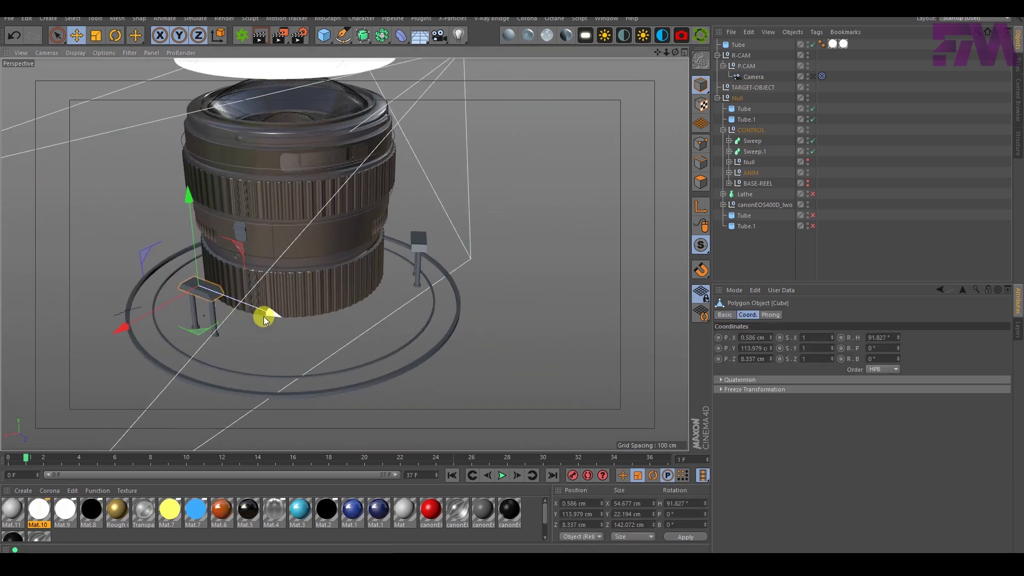
Scrub ahead to frame 21 and raise the Sweep.1 ring above the lens to a P.Y of 546.514 cm
left_click_drag(182, 462, 391, 421)
left_click_drag(421, 267, 359, 221, "alt")
left_click(360, 226)
left_click(214, 168)
left_click_drag(319, 92, 319, 16)
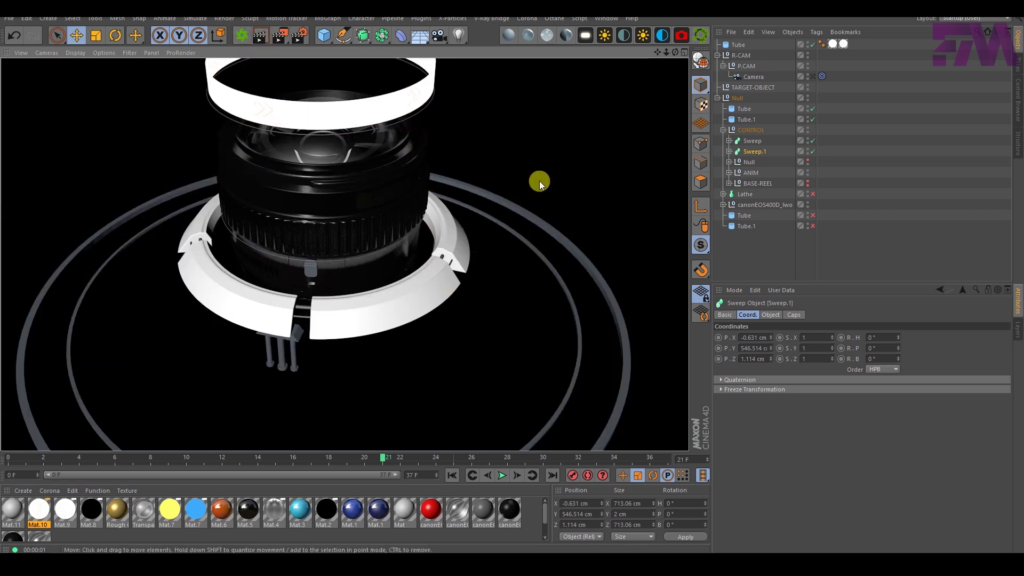
Render the active view to examine the raised Sweep.1 ring and the lens, and clear the selection
middle_click_drag(299, 233, 313, 286, "alt")
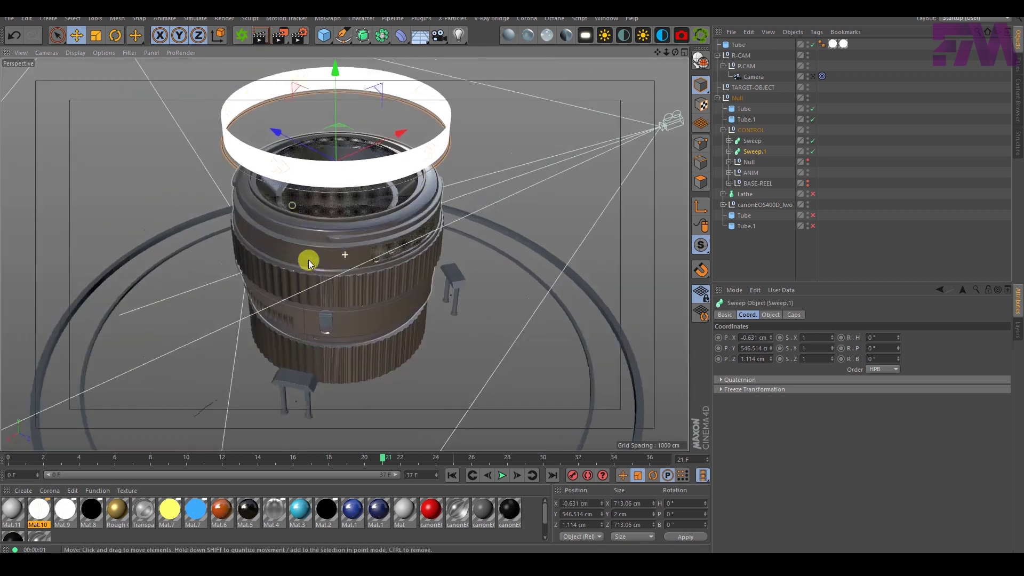
left_click(259, 38)
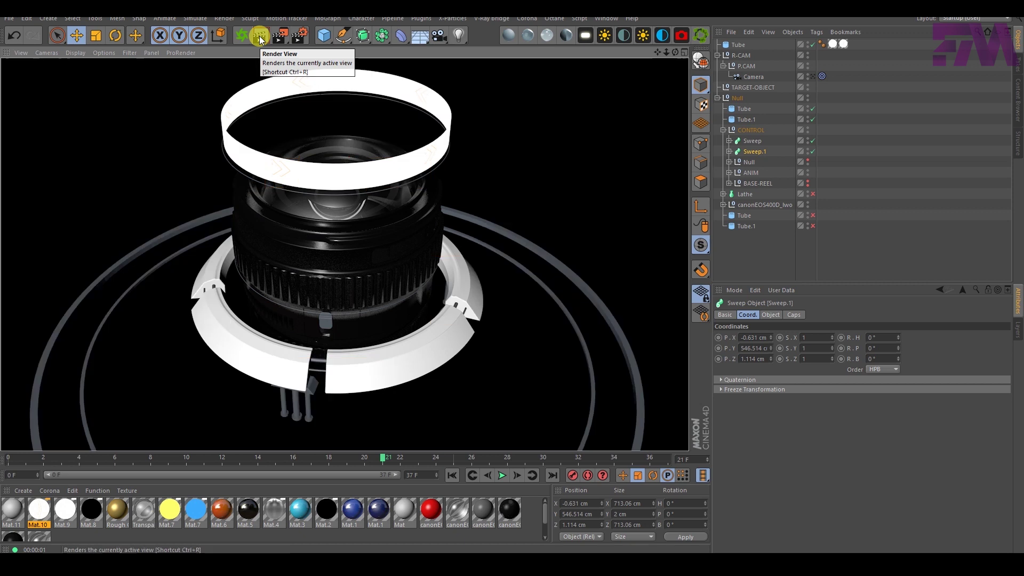
left_click(106, 159)
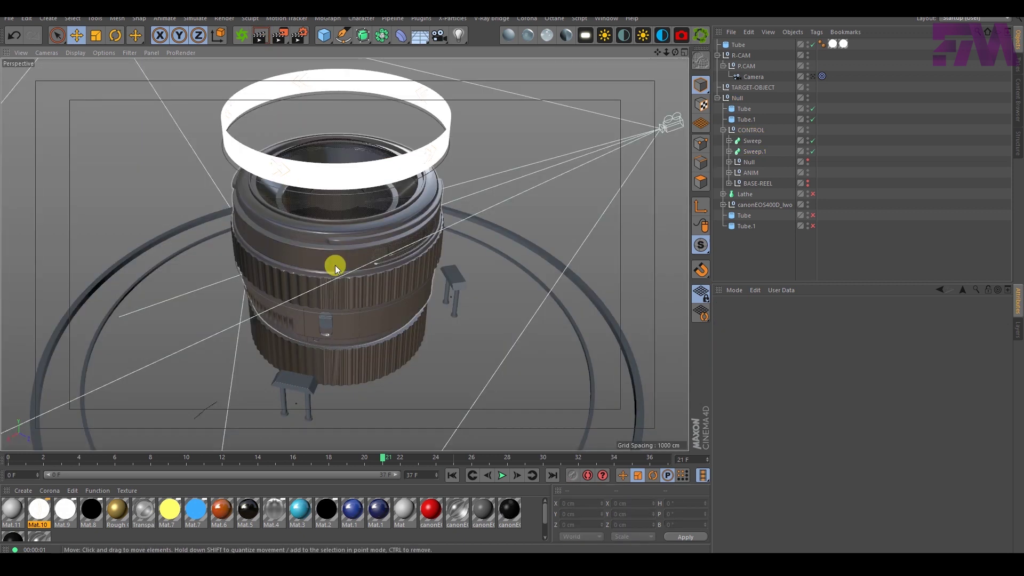
Scrub through the animation to frame 24 and examine the whole lens from a lower side angle
left_click_drag(260, 460, 471, 459)
left_click_drag(347, 488, 436, 457)
scroll(345, 253, "down", 2)
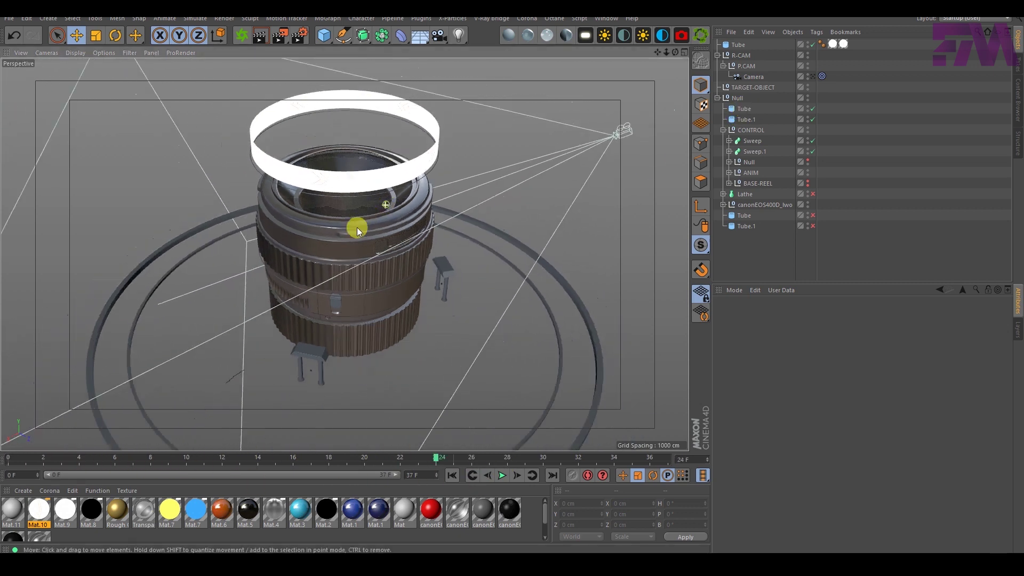
left_click_drag(344, 254, 345, 213, "alt")
middle_click_drag(336, 346, 343, 316, "alt")
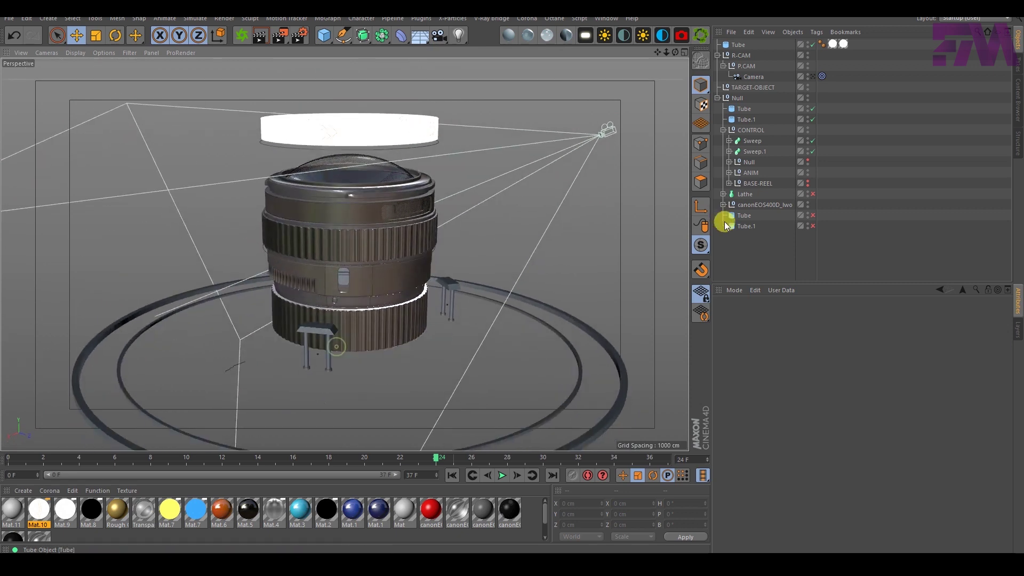
Enable the Lathe and the Tube and Tube.1 below it, and render the view from a higher angle
left_click(813, 225)
left_click(813, 215)
left_click(813, 194)
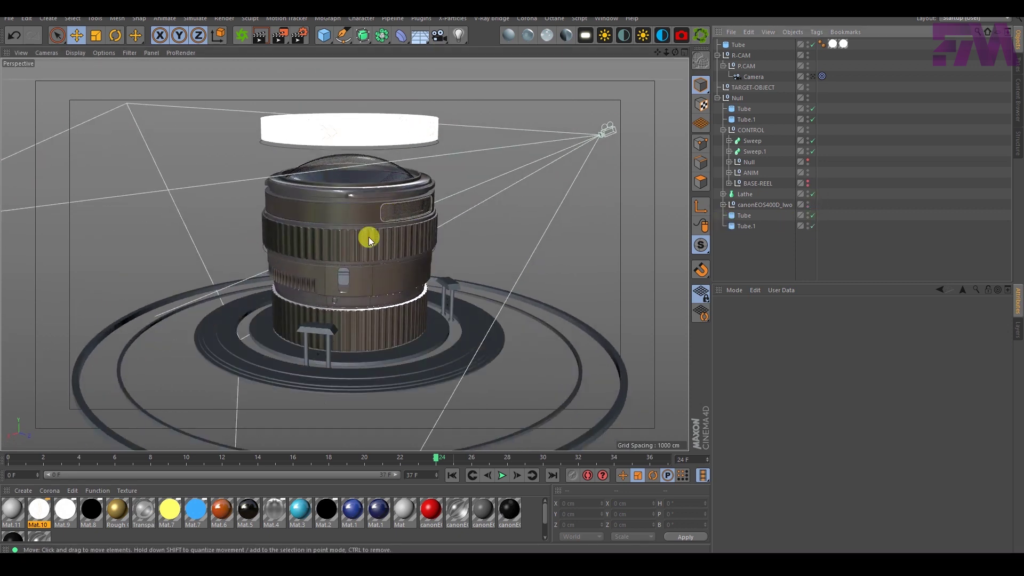
left_click_drag(361, 238, 257, 72, "alt")
key("ctrl+r")
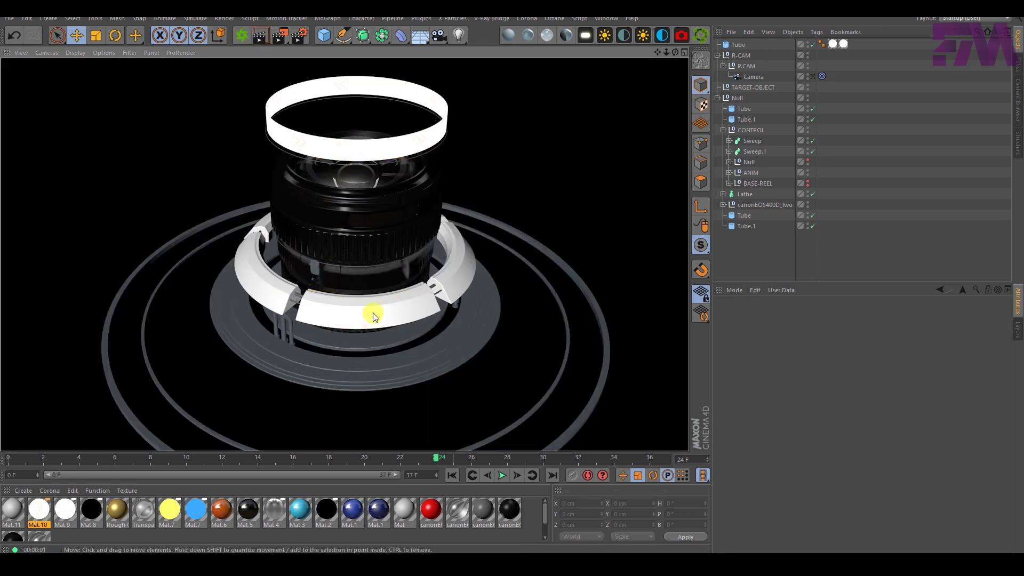
Scrub the animation to frame 37 to examine the supports moving around the lens, and select the white Tube above it
middle_click_drag(303, 261, 283, 268, "alt")
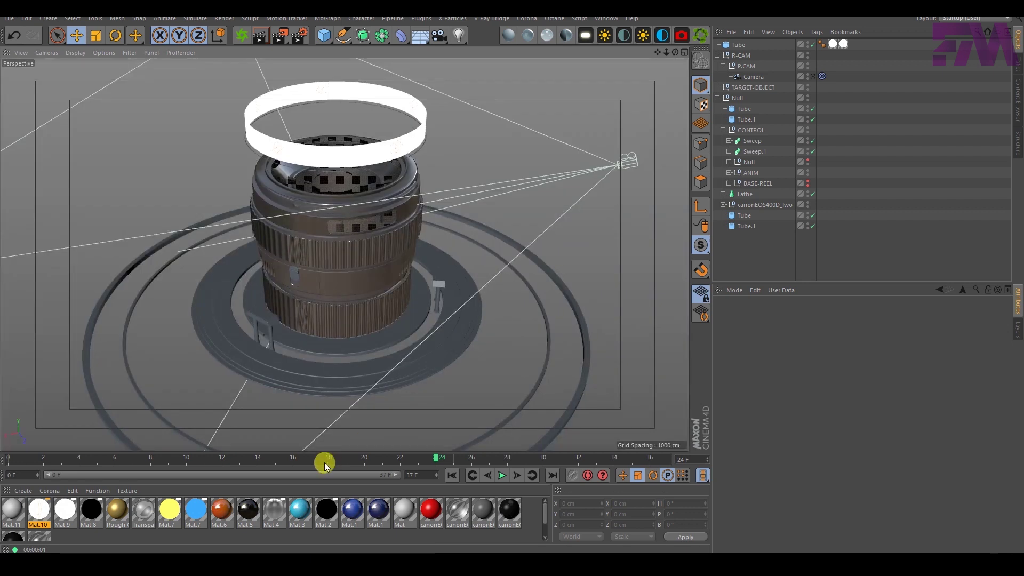
left_click_drag(322, 462, 543, 463)
left_click_drag(392, 460, 686, 442)
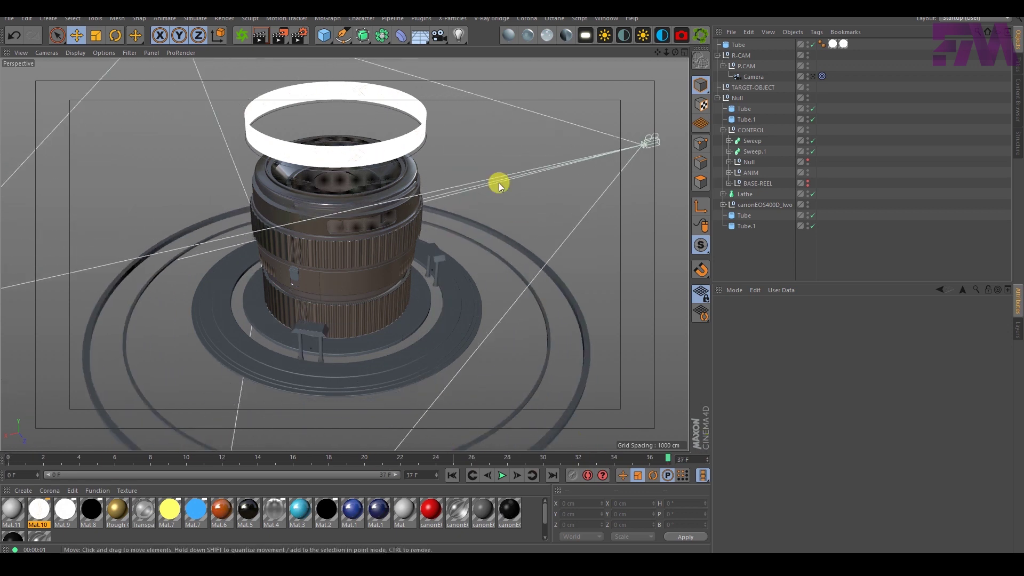
left_click(324, 155)
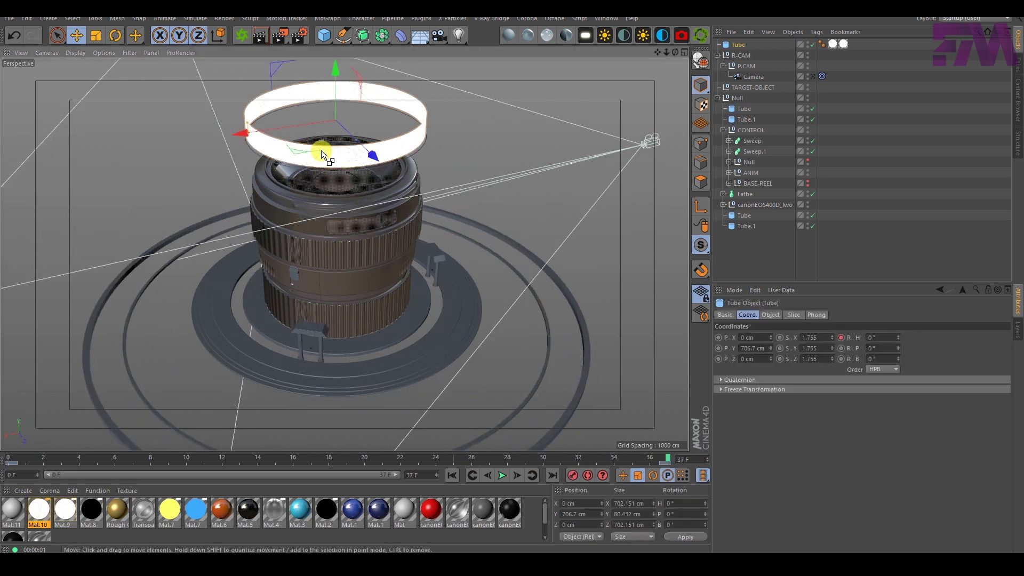
Undo the latest changes, including enabling the Lathe and the two lower Tubes and raising the Sweep.1 ring
key("ctrl+z")
key("ctrl+z")
key("ctrl+z")
key("ctrl+z")
key("ctrl+z")
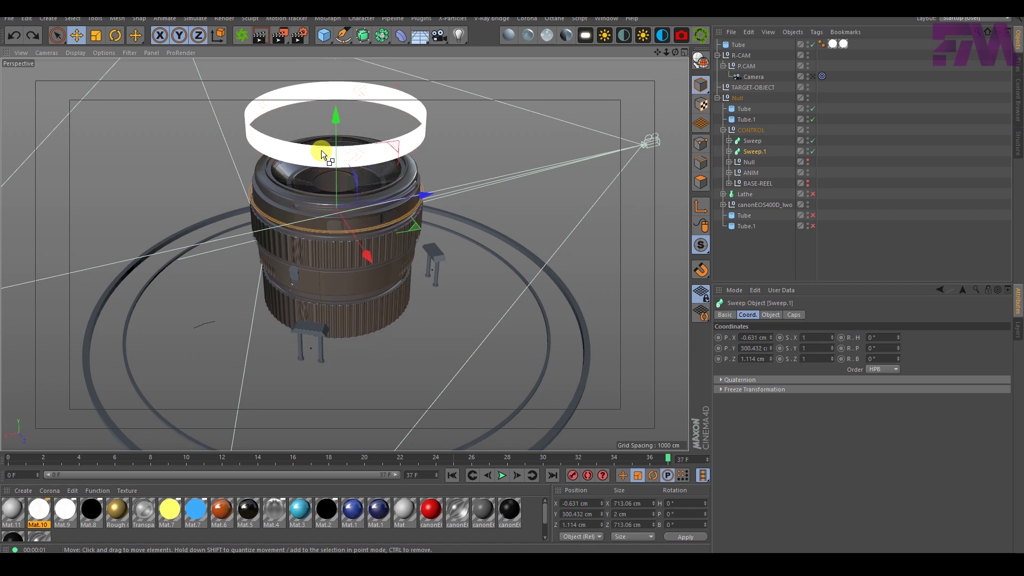
left_click(322, 152)
left_click(109, 53)
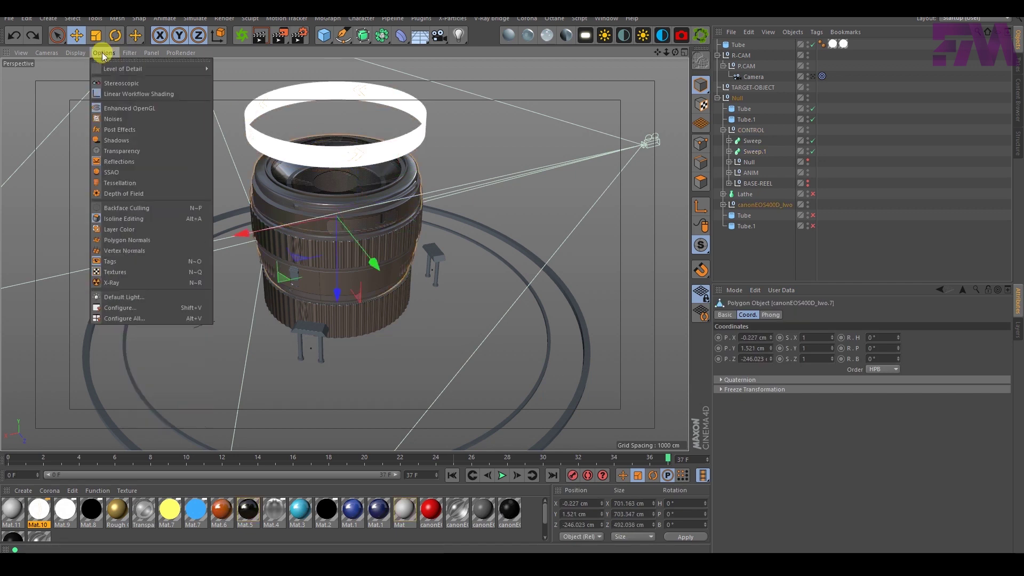
mouse_move(115, 74)
left_click(597, 171)
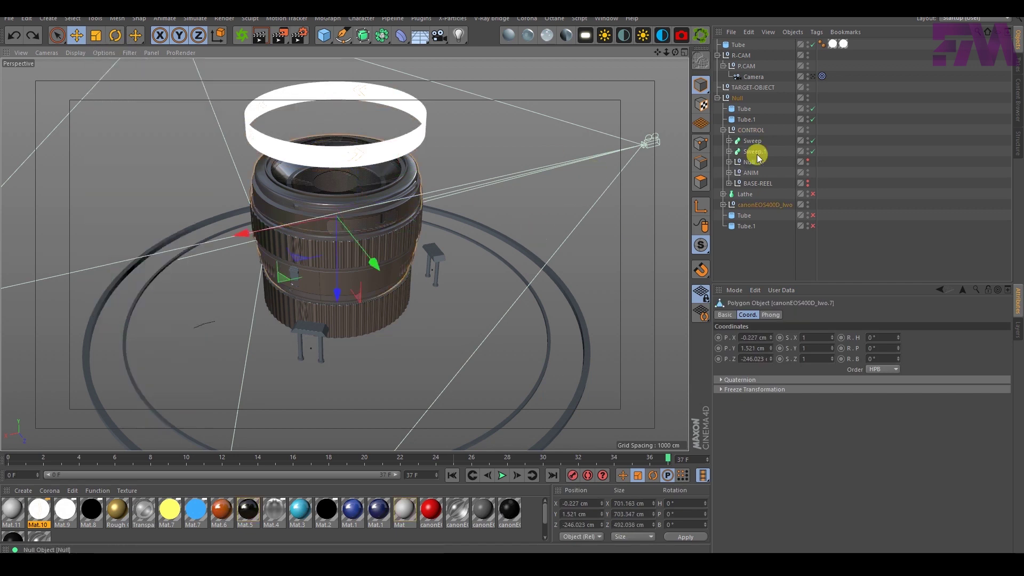
Look through the scene Camera and turn on the Tube.1, Tube, Lathe and BASE-REEL floor parts
left_click(812, 78)
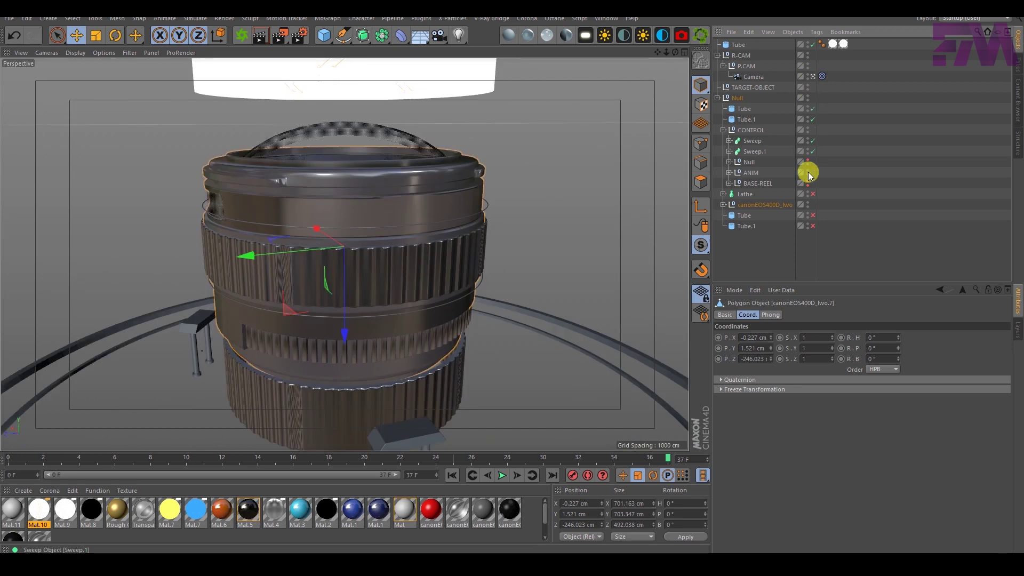
left_click(814, 224)
left_click(814, 215)
left_click(811, 193)
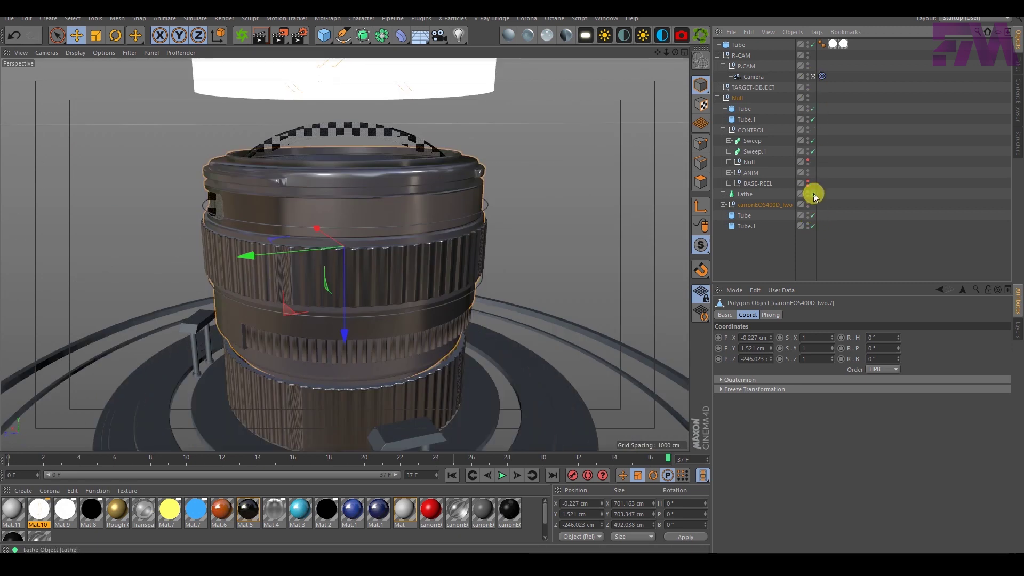
left_click(808, 182)
Play the animation from the first frame through the scene camera, stopping at frame 21
left_click(452, 475)
left_click(502, 475)
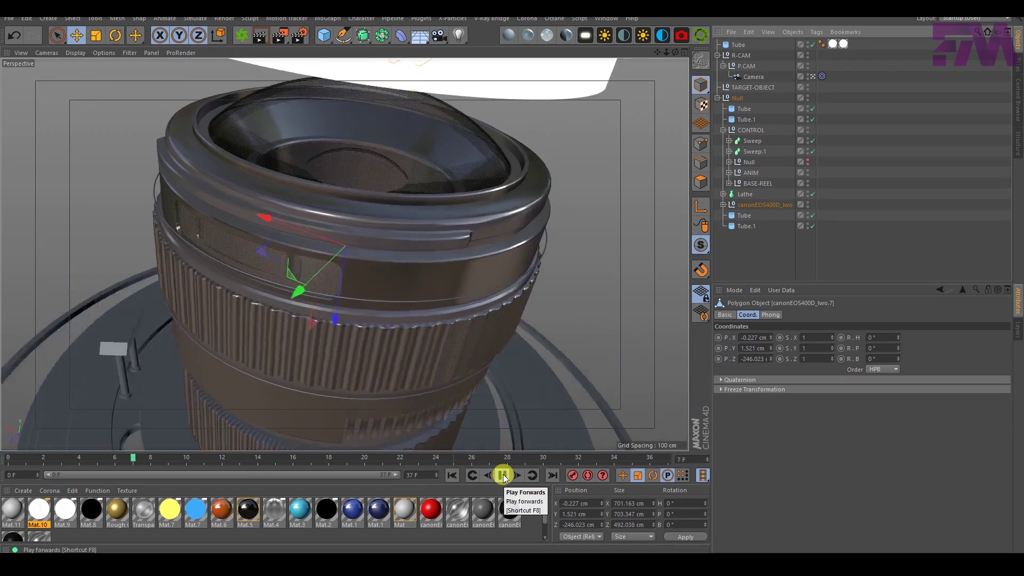
left_click(503, 475)
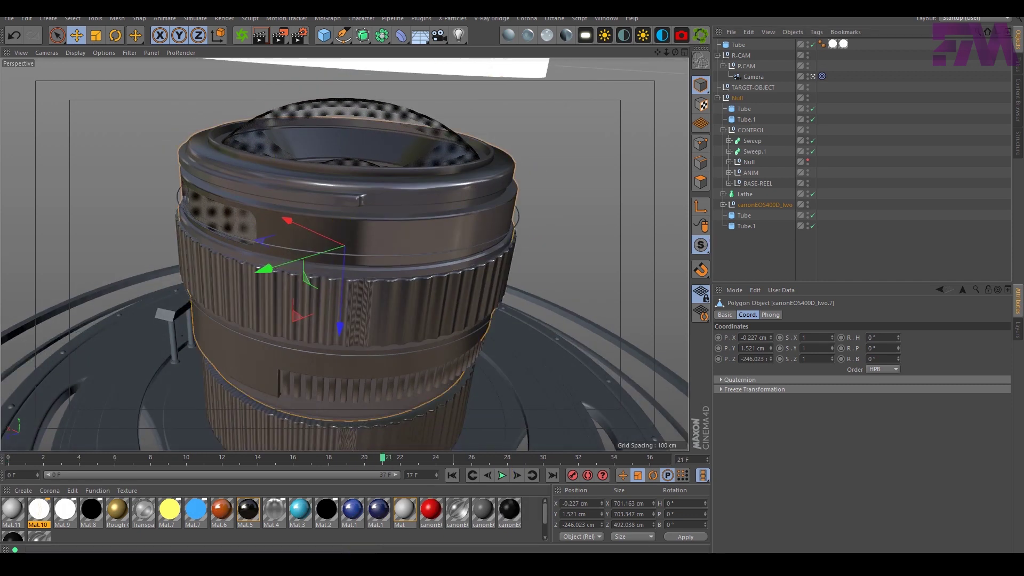
Switch to the video player, replay SAMAA-CHAAR-OPENER.mov from the start to study the finished lens shot, and return to the scene
key("alt+Tab")
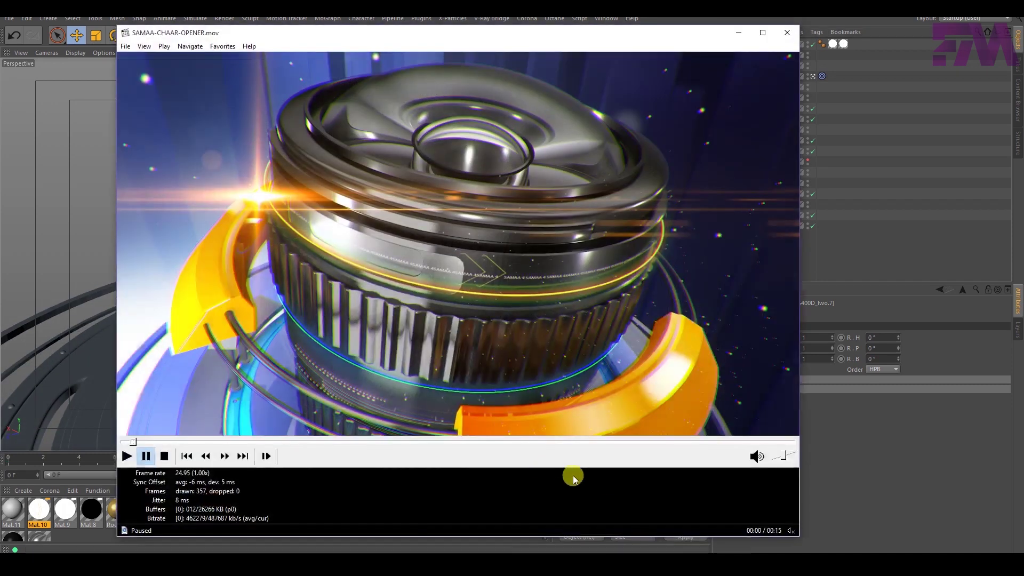
left_click(126, 449)
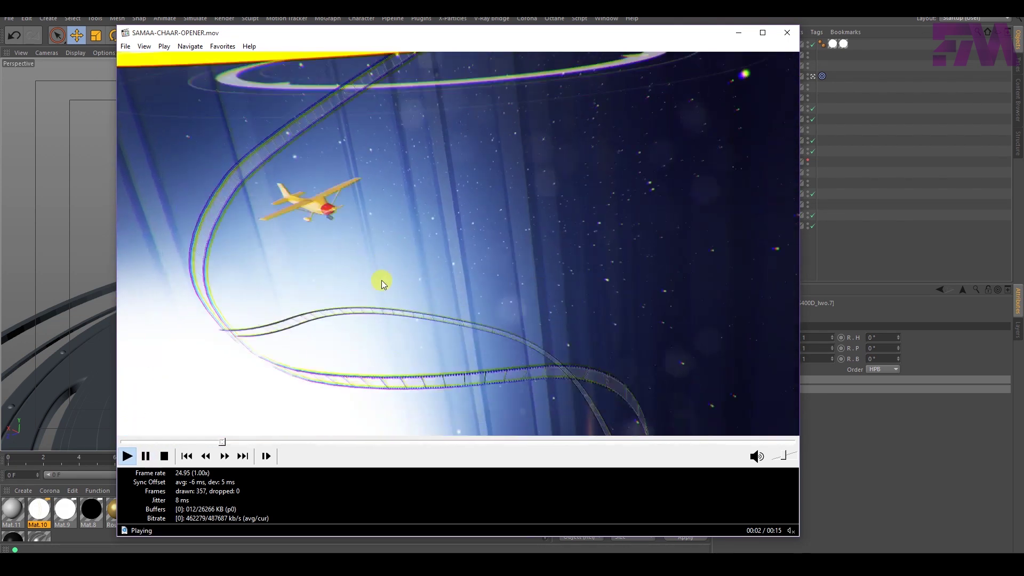
left_click(150, 458)
left_click(119, 441)
left_click(126, 453)
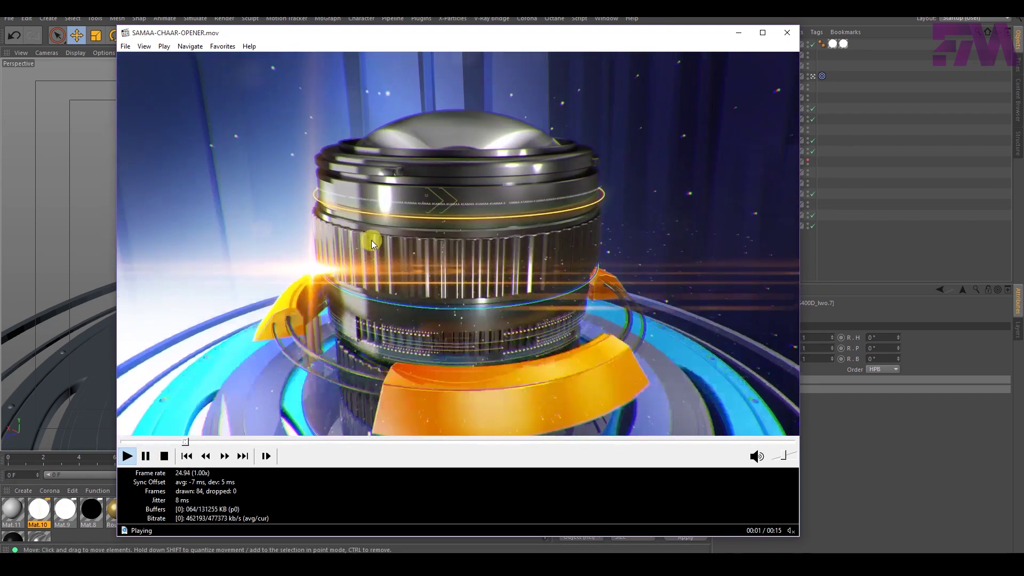
left_click(131, 442)
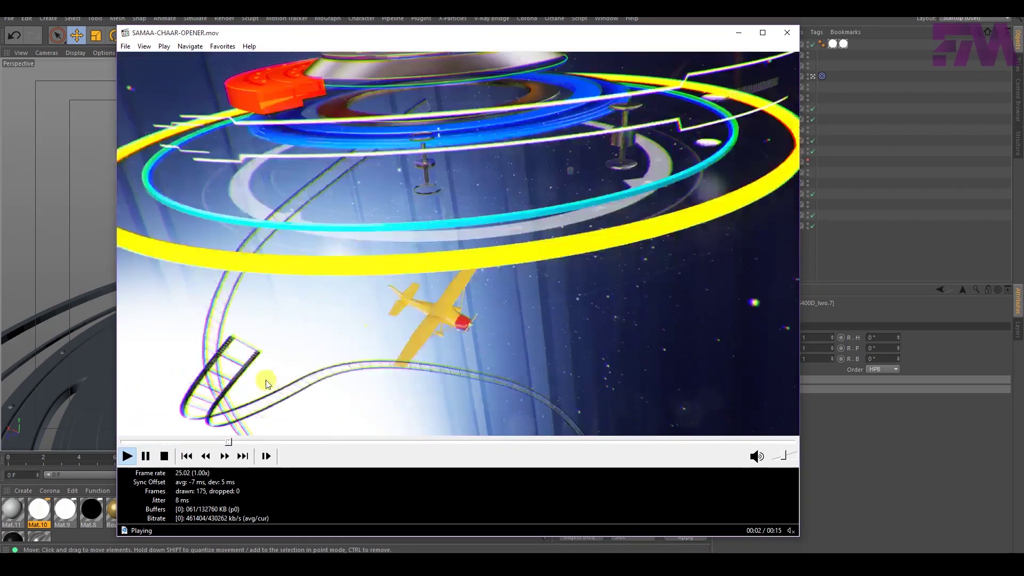
left_click(126, 441)
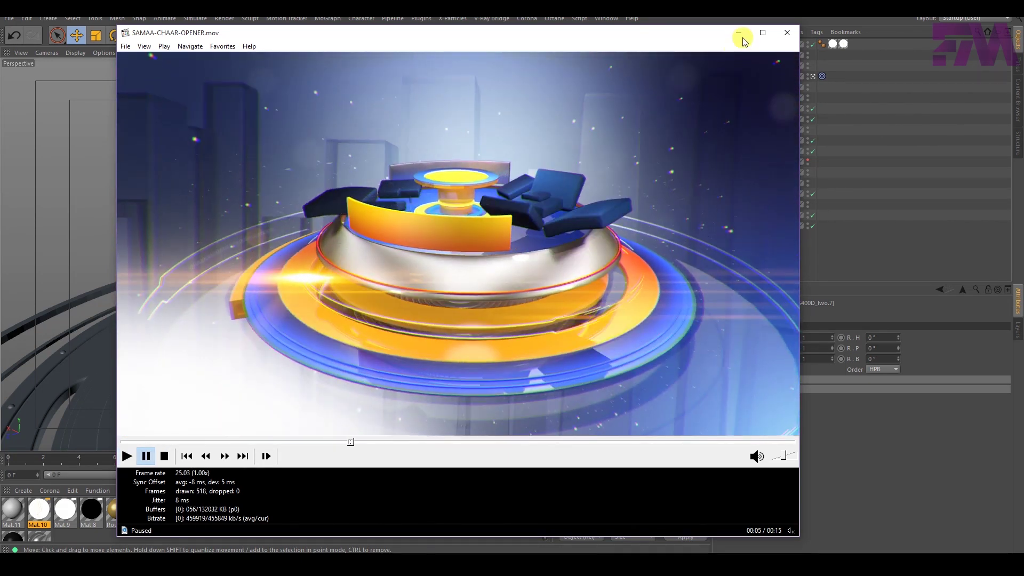
left_click(743, 33)
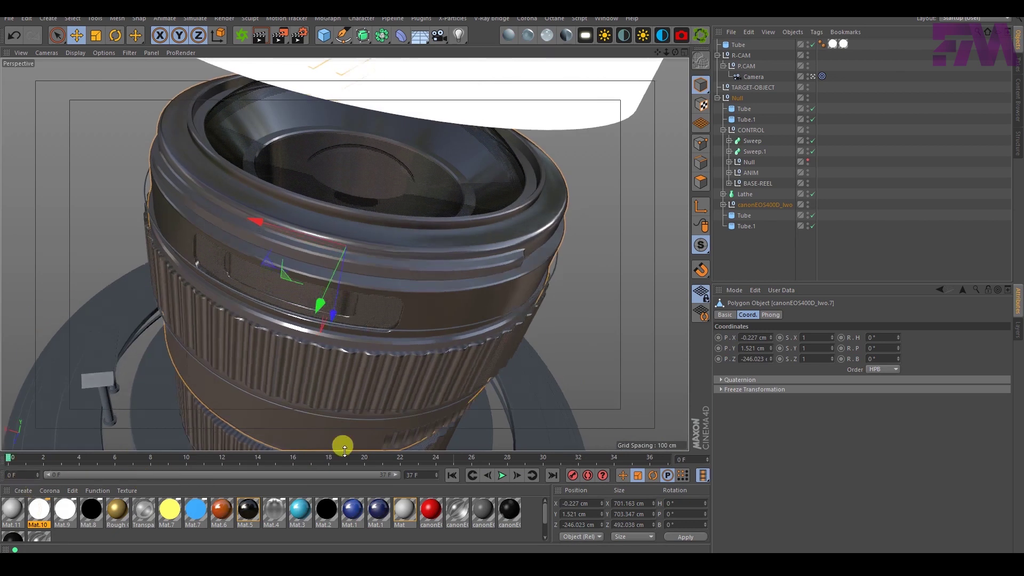
Replay the lens animation in the camera view to compare it with the finished video, stopping at frame 18
left_click(501, 476)
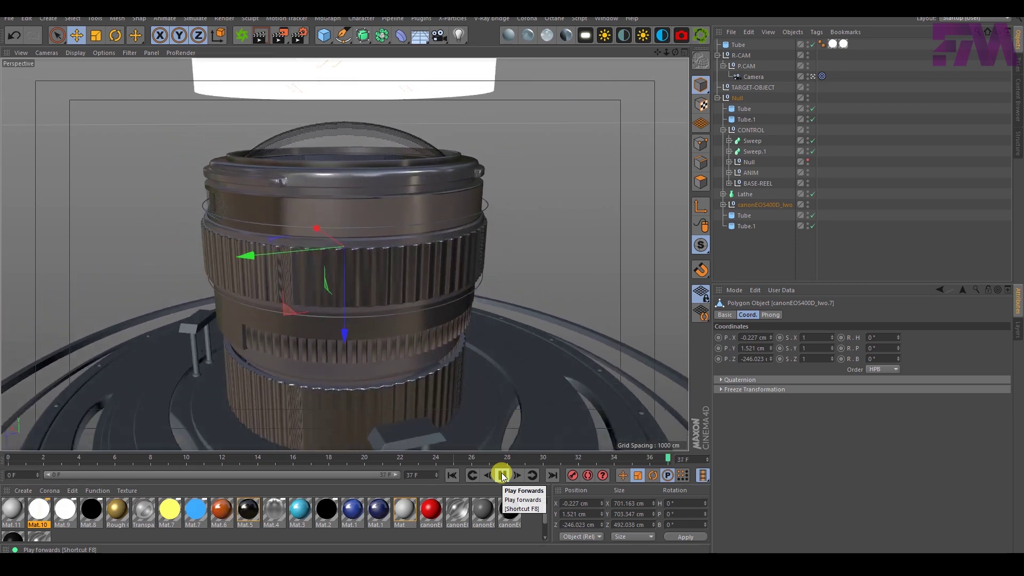
left_click(502, 475)
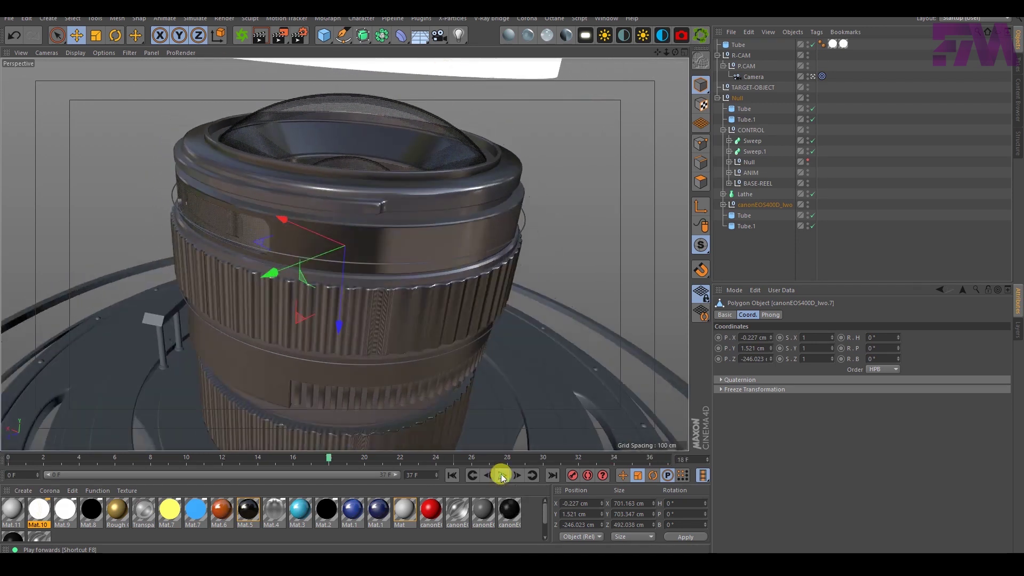
At frame 17, raise the Tube ring inside BASE-REEL and lift the Sweep.1 ring to a P.Y of about 360 cm
mouse_move(330, 463)
left_mouse_down()
mouse_move(281, 457)
mouse_move(311, 459)
left_mouse_up()
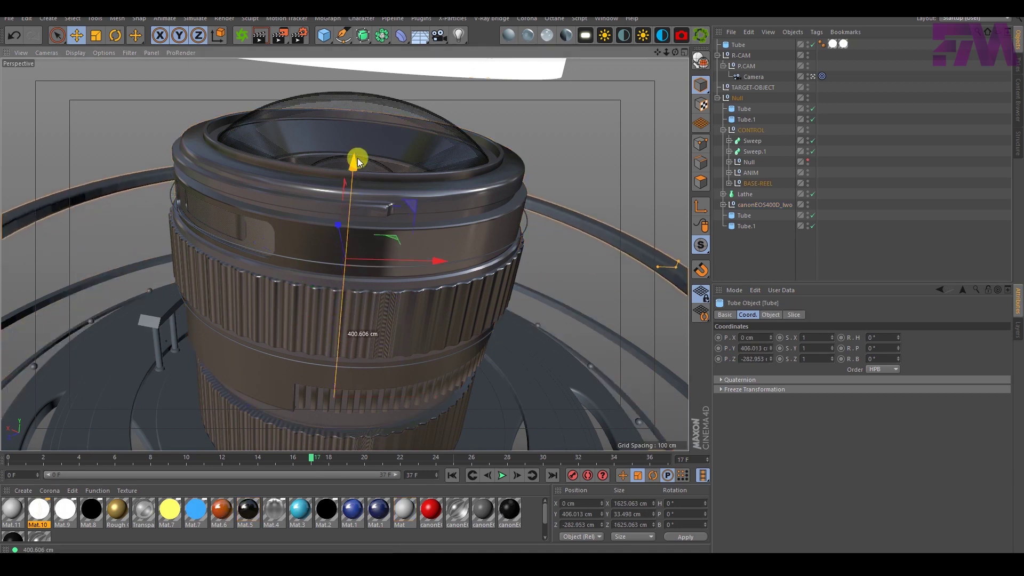
left_click(287, 258)
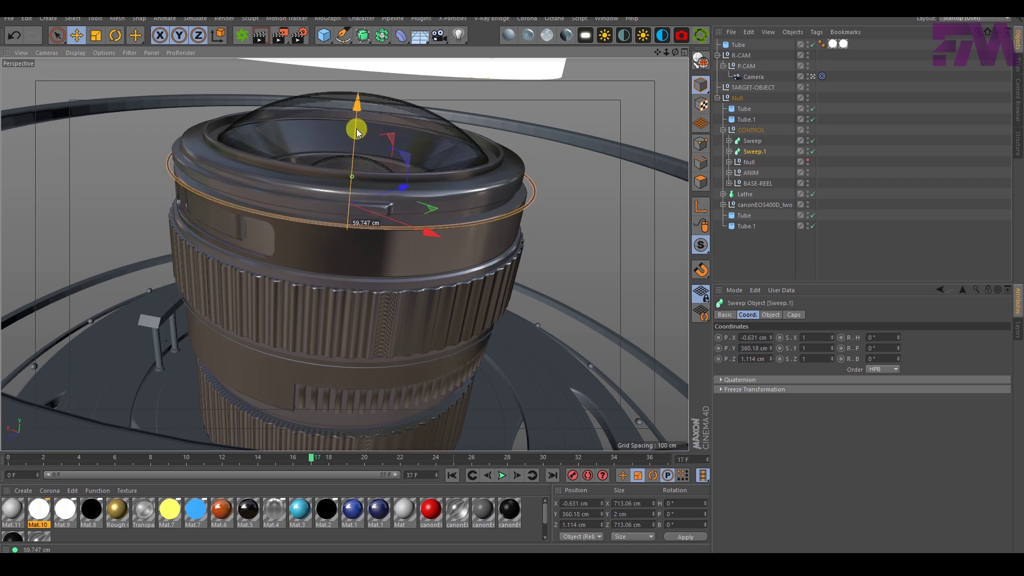